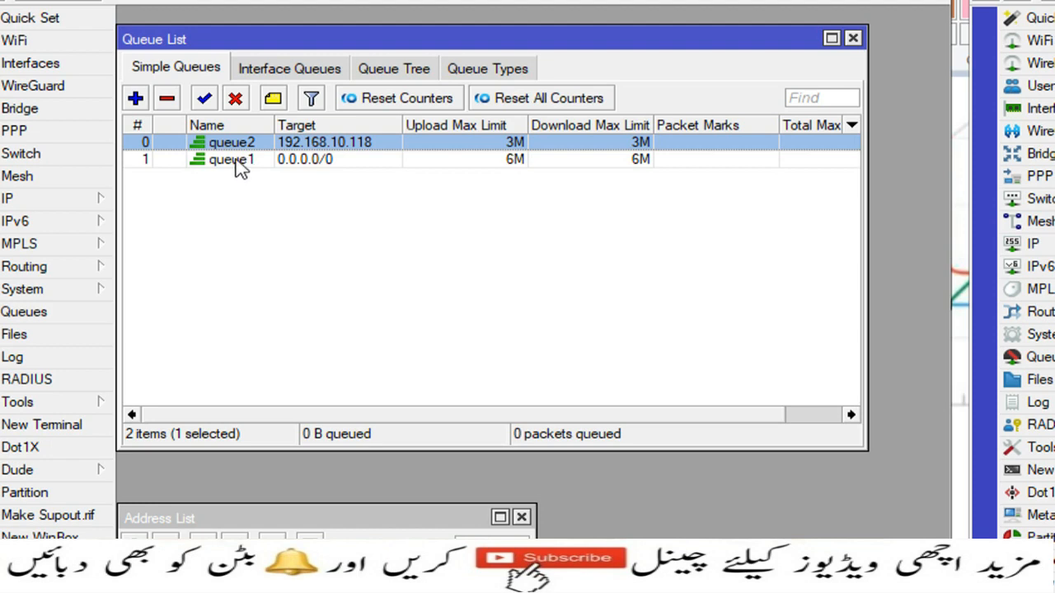
# - Open the queue2 simple queue settings on Router-1 and check the simple queue list on Router-2
pyautogui.doubleClick(241, 145)
pyautogui.moveTo(388, 224); pyautogui.dragTo(336, 186)
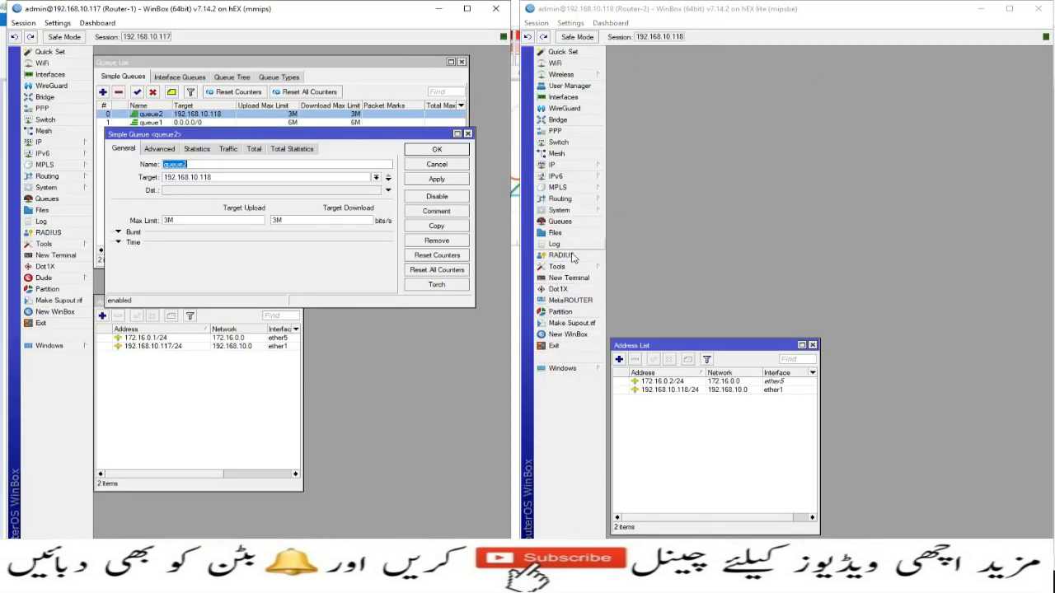
pyautogui.click(560, 221)
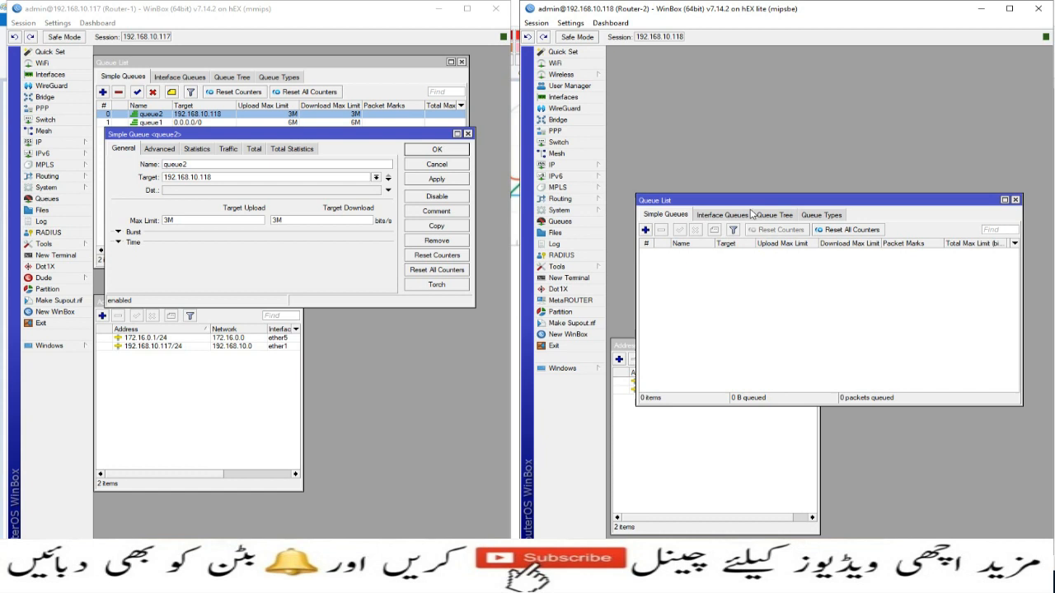
pyautogui.click(1014, 200)
# - Set up a Bandwidth Test on Router-2 with address 192.168.10.117 and direction both
pyautogui.click(594, 269)
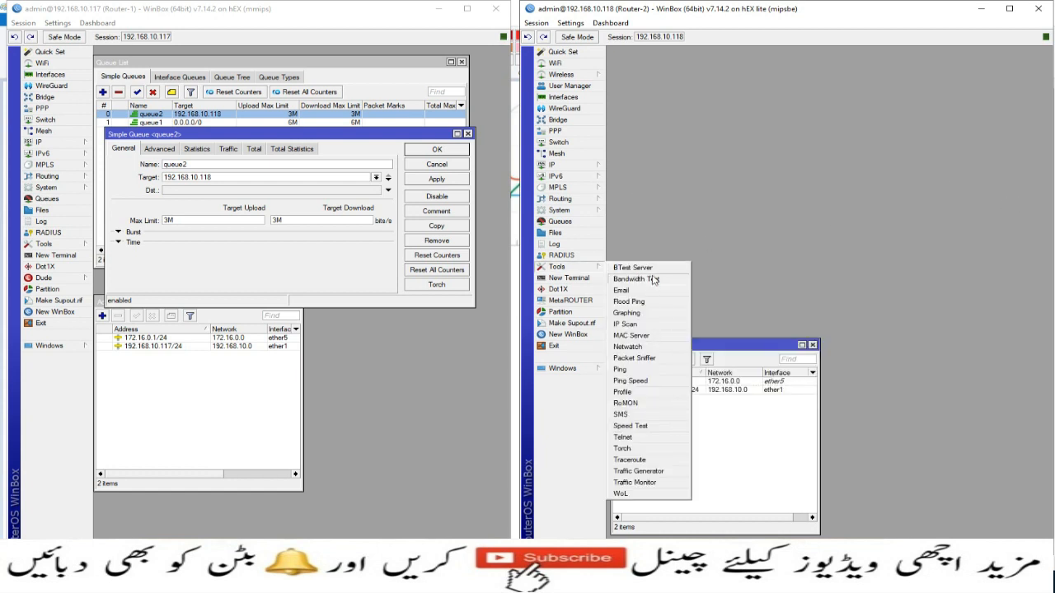
pyautogui.click(656, 280)
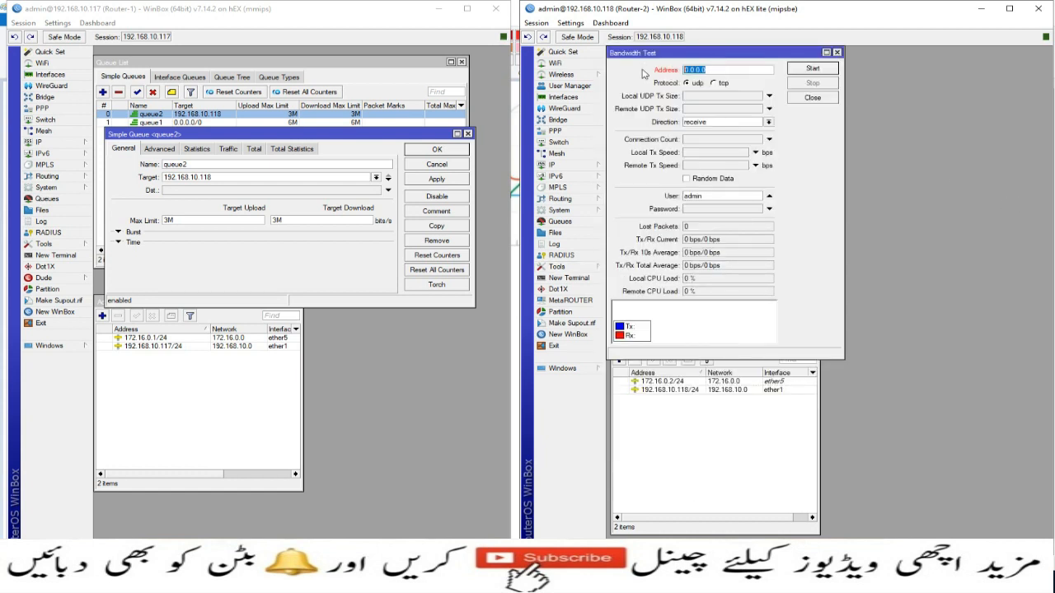
pyautogui.write('192.168.10.117')
pyautogui.click(766, 123)
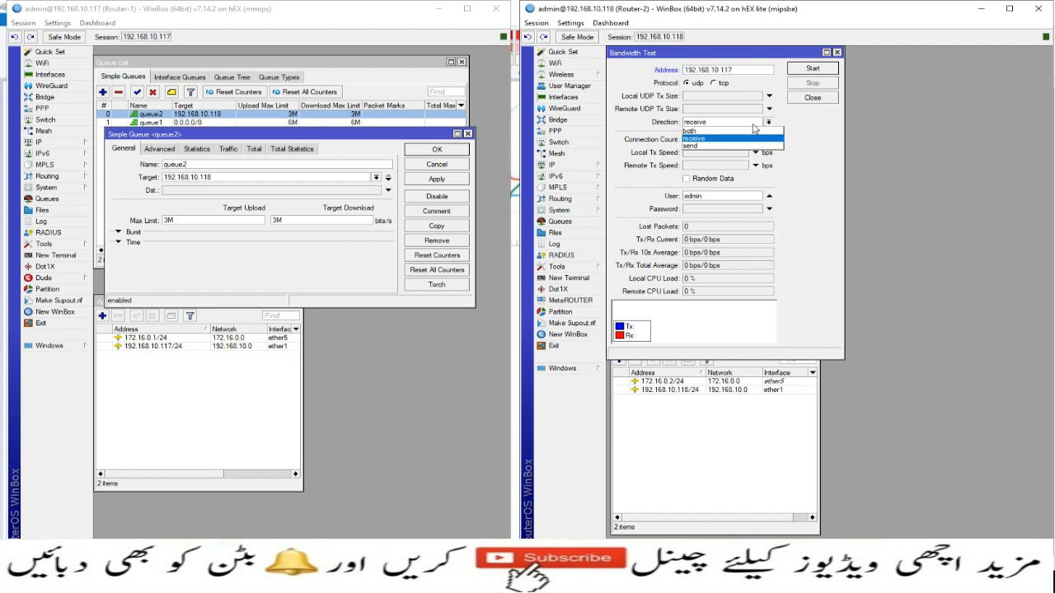
pyautogui.click(720, 132)
# - Enter the account password for the Bandwidth Test, run it beside the Router-1 queue list, and stop it
pyautogui.click(710, 209)
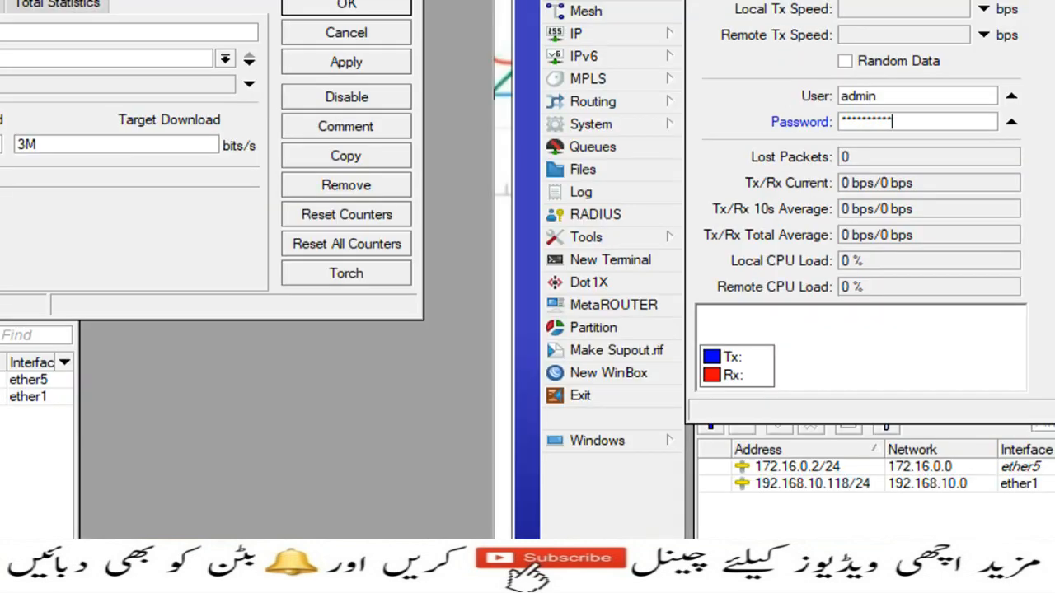
pyautogui.click(1054, 0)
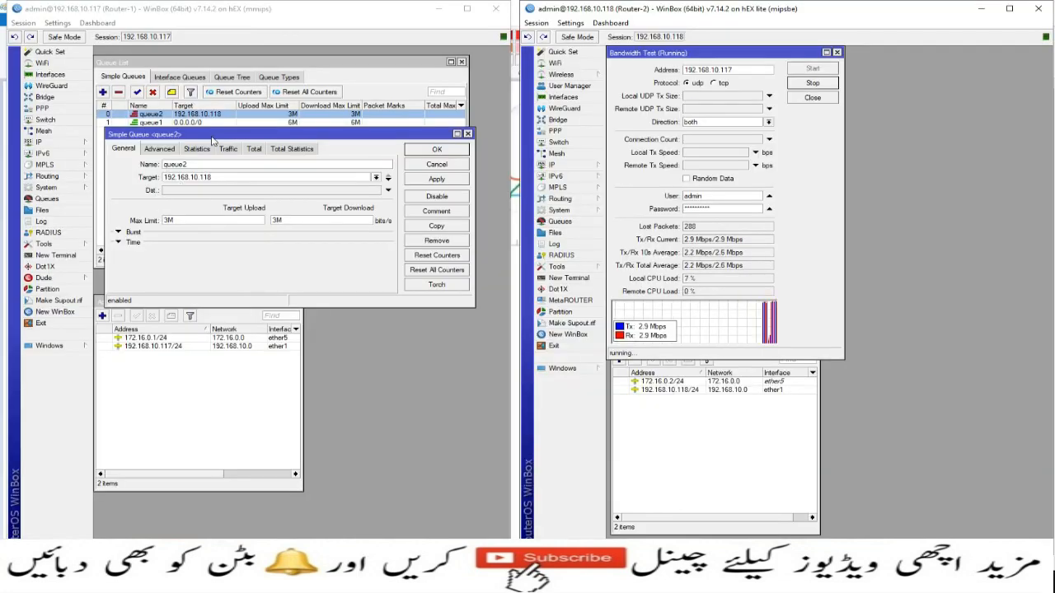
pyautogui.moveTo(212, 138); pyautogui.dragTo(215, 166)
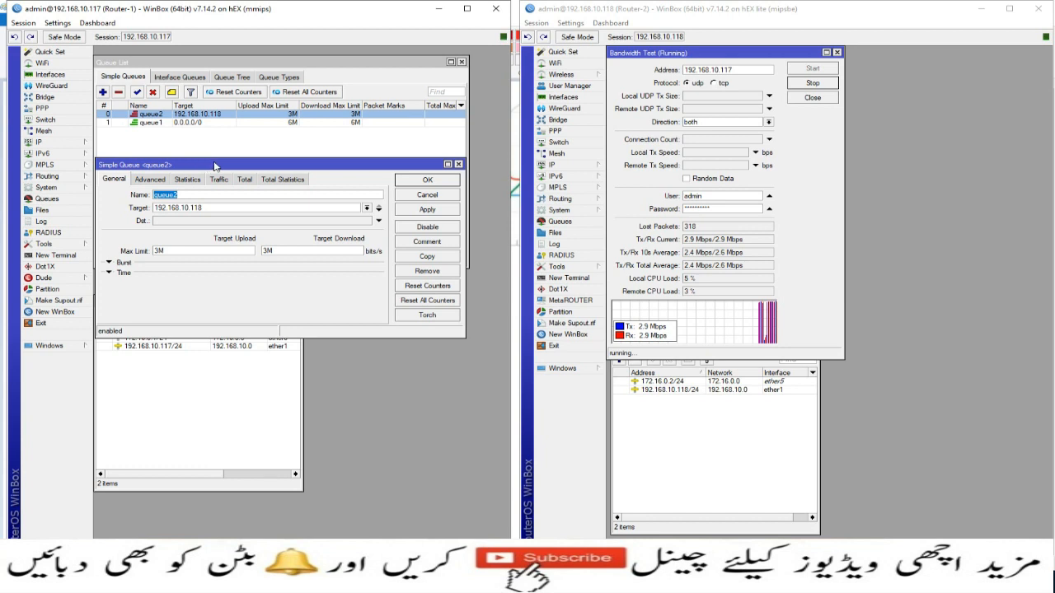
pyautogui.click(812, 84)
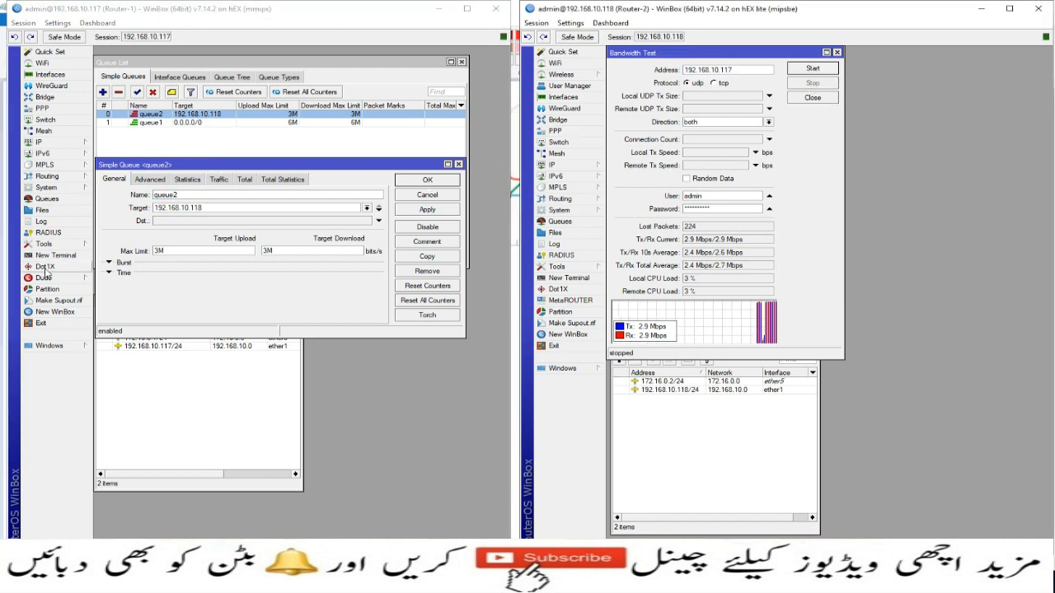
# - Expand the burst settings of queue2 on Router-1 and set Burst Limit to 5M for upload and download
pyautogui.click(110, 263)
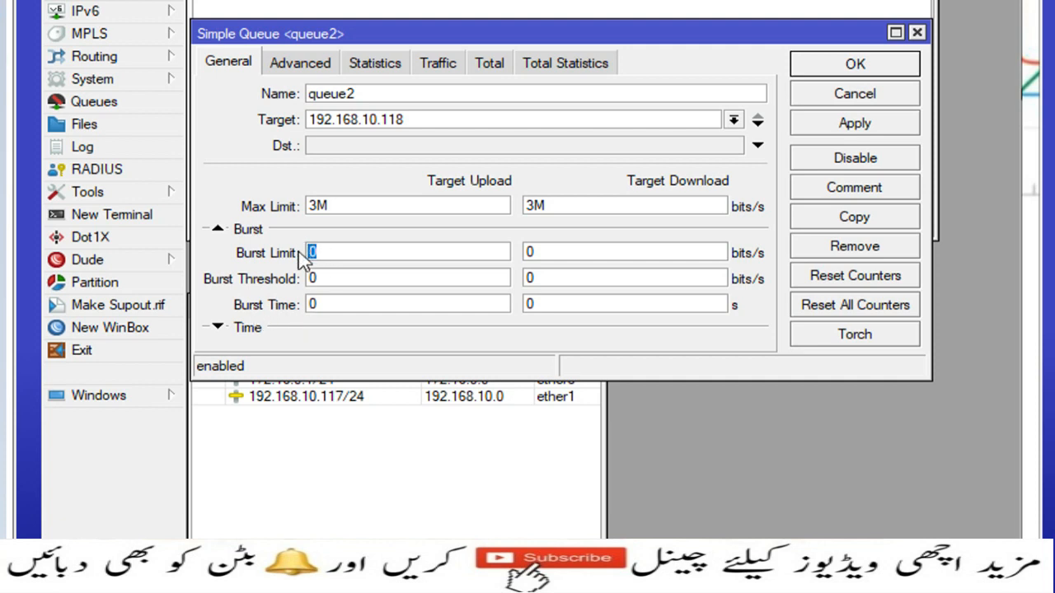
pyautogui.write('5M')
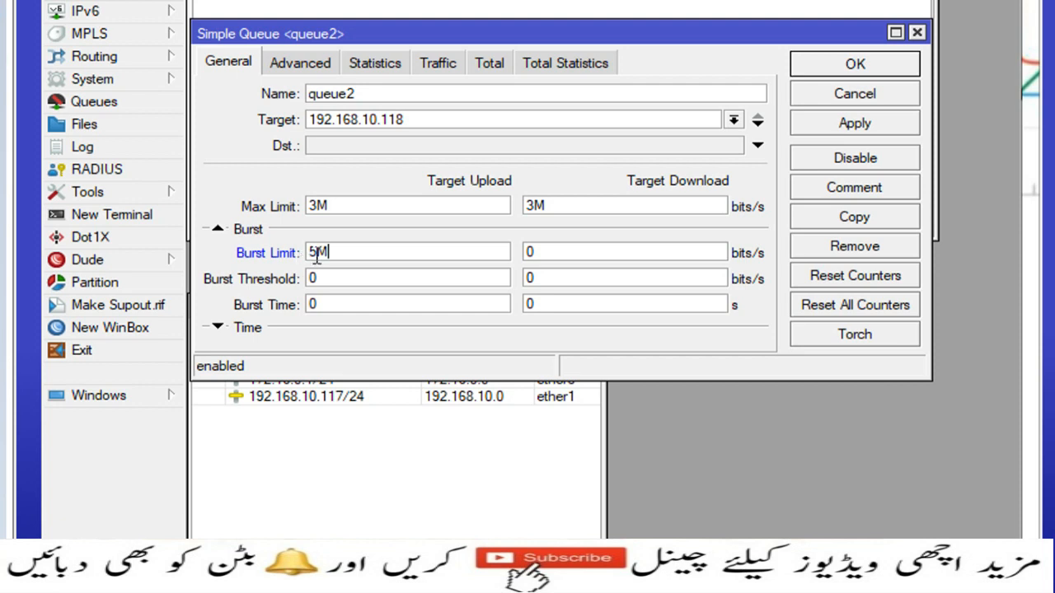
pyautogui.click(283, 258)
pyautogui.click(560, 254)
pyautogui.write('5M')
# - Set the Burst Threshold of queue2 to 2M for both upload and download
pyautogui.click(360, 281)
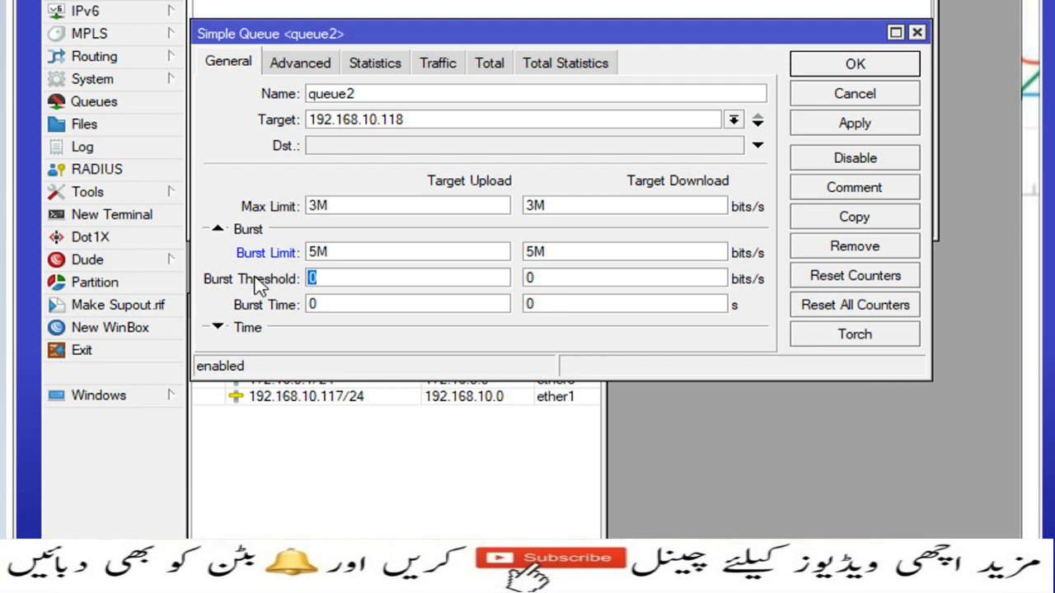
pyautogui.write('2M')
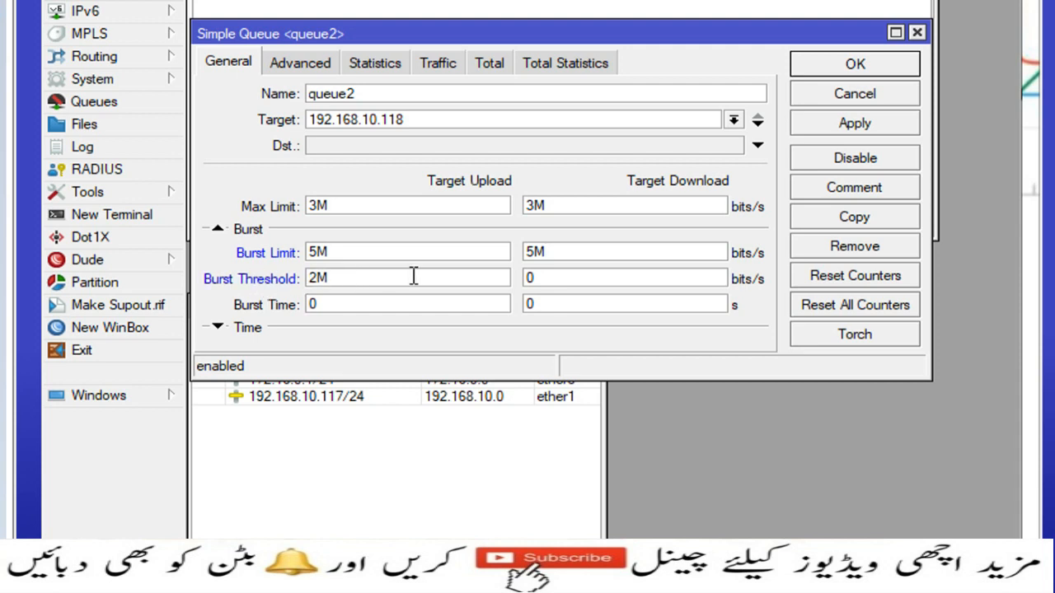
pyautogui.moveTo(412, 278); pyautogui.dragTo(303, 279)
pyautogui.hotkey('ctrl', 'c')
pyautogui.moveTo(539, 278); pyautogui.dragTo(505, 281)
pyautogui.hotkey('ctrl', 'v')
# - Set the Burst Time of queue2 to 10 seconds for both upload and download
pyautogui.moveTo(332, 303); pyautogui.dragTo(256, 309)
pyautogui.write('10')
pyautogui.moveTo(550, 303); pyautogui.dragTo(511, 303)
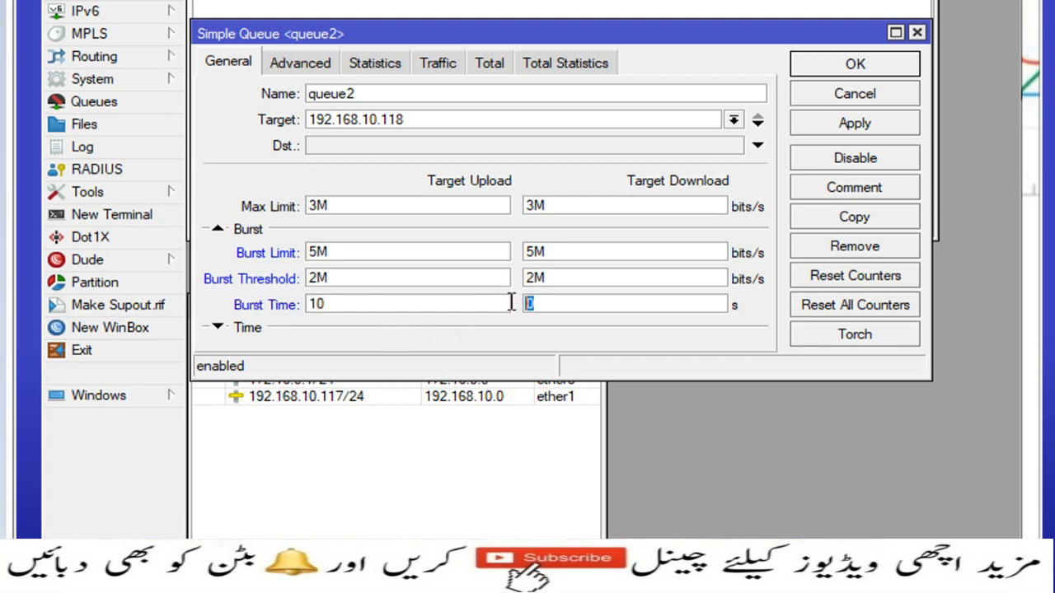
pyautogui.write('10')
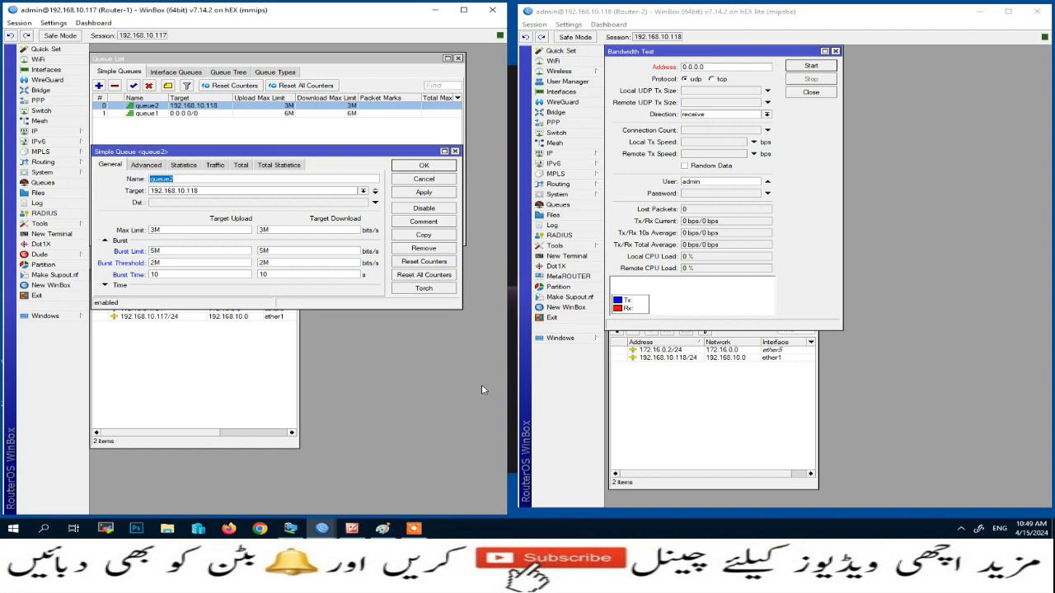
# - Switch to Paint, place its window beside the queue2 burst settings, and discard a trial brush stroke
pyautogui.click(383, 528)
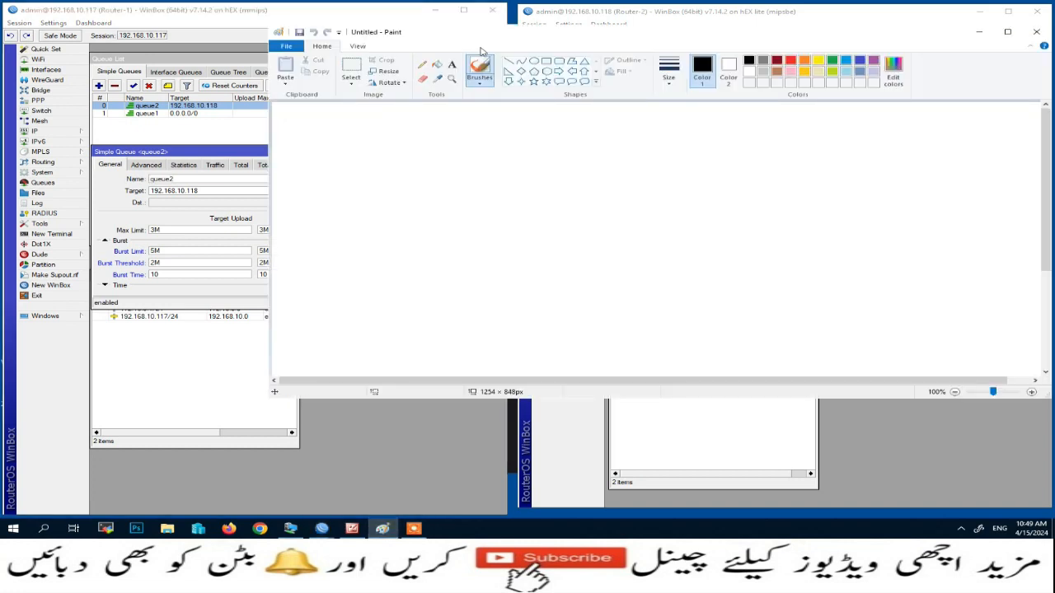
pyautogui.moveTo(432, 13)
pyautogui.mouseDown()
pyautogui.moveTo(395, 13)
pyautogui.moveTo(416, 15)
pyautogui.mouseUp()
pyautogui.moveTo(620, 34)
pyautogui.mouseDown()
pyautogui.moveTo(608, 33)
pyautogui.moveTo(623, 20)
pyautogui.mouseUp()
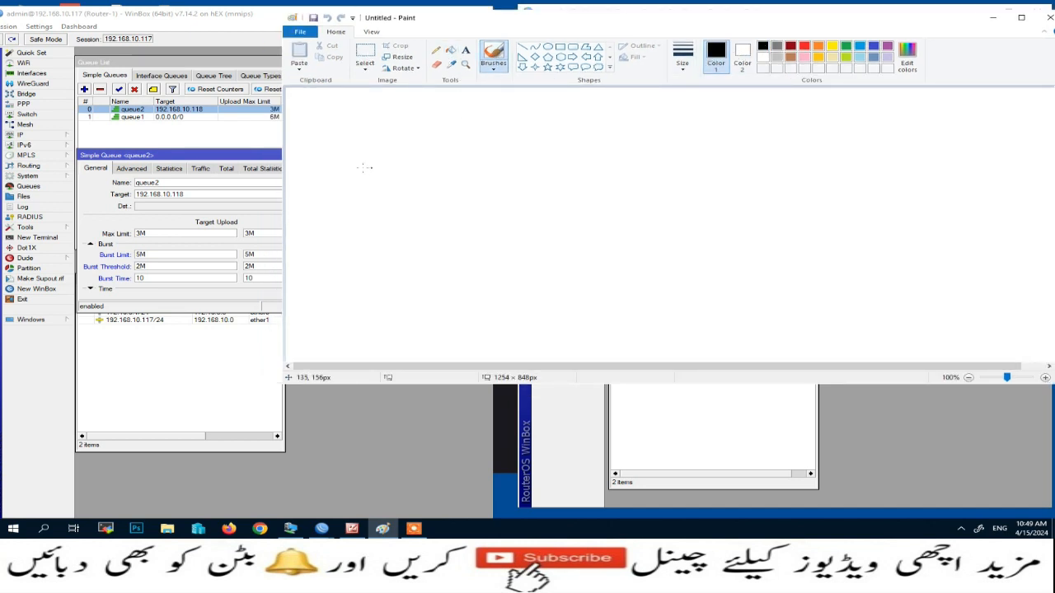
pyautogui.moveTo(349, 163)
pyautogui.mouseDown()
pyautogui.moveTo(375, 195)
pyautogui.moveTo(339, 192)
pyautogui.mouseUp()
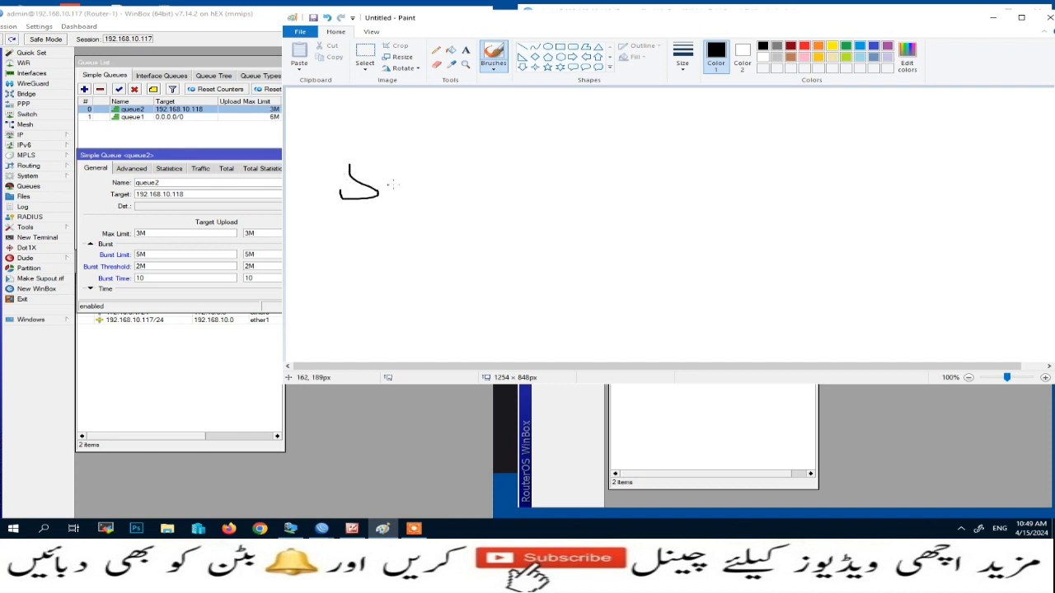
pyautogui.hotkey('ctrl', 'z')
# - Handwrite "BL = 5 × 1024 =" with the brush across the upper part of the canvas
pyautogui.moveTo(407, 171)
pyautogui.mouseDown()
pyautogui.moveTo(429, 169)
pyautogui.moveTo(405, 192)
pyautogui.mouseUp()
pyautogui.moveTo(464, 153)
pyautogui.mouseDown()
pyautogui.moveTo(464, 181)
pyautogui.moveTo(572, 166)
pyautogui.mouseUp()
pyautogui.moveTo(548, 178)
pyautogui.mouseDown()
pyautogui.moveTo(661, 172)
pyautogui.moveTo(663, 211)
pyautogui.moveTo(617, 188)
pyautogui.moveTo(622, 179)
pyautogui.moveTo(616, 196)
pyautogui.moveTo(613, 176)
pyautogui.moveTo(669, 154)
pyautogui.mouseUp()
pyautogui.hotkey('ctrl', 'z')
pyautogui.hotkey('ctrl', 'z')
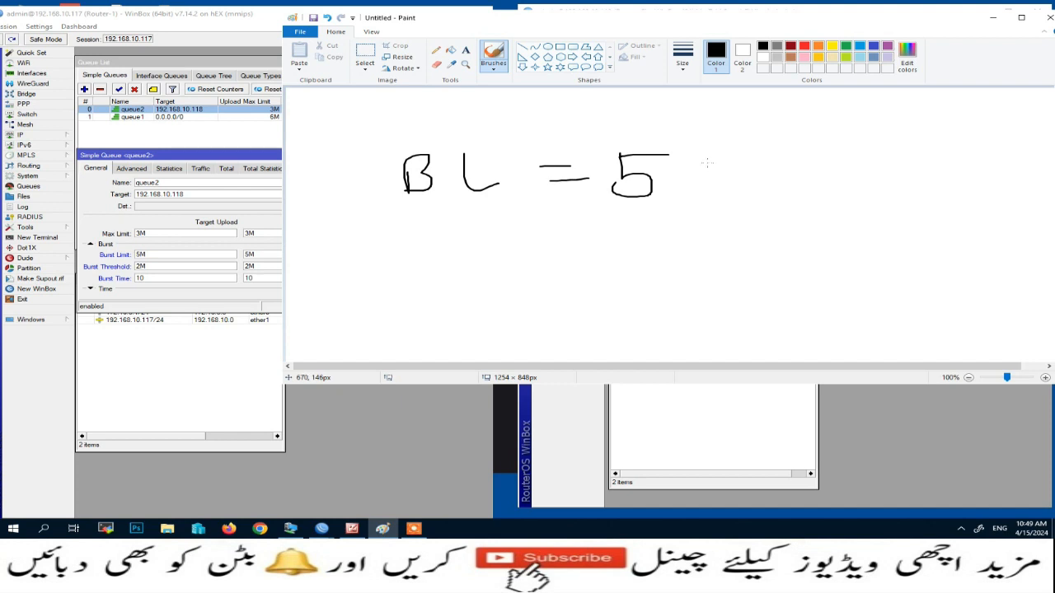
pyautogui.moveTo(698, 176); pyautogui.dragTo(729, 174)
pyautogui.moveTo(760, 159)
pyautogui.mouseDown()
pyautogui.moveTo(754, 168)
pyautogui.moveTo(776, 156)
pyautogui.moveTo(816, 165)
pyautogui.moveTo(830, 151)
pyautogui.moveTo(835, 164)
pyautogui.moveTo(870, 148)
pyautogui.moveTo(887, 154)
pyautogui.mouseUp()
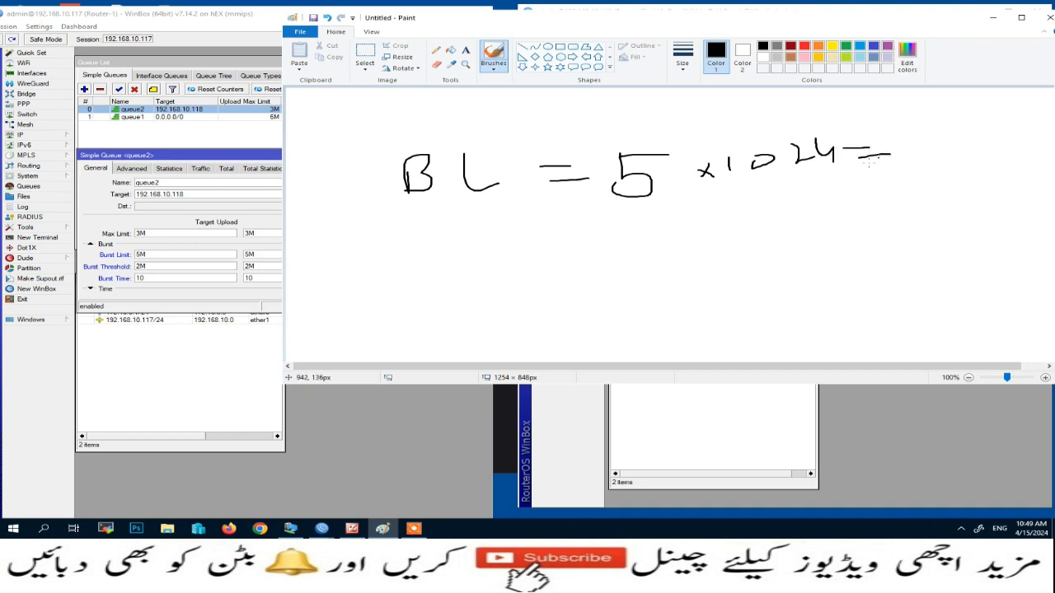
# - Multiply 5 by 1024 in Calculator and handwrite 5120 after the equals sign of the BL line in Paint
pyautogui.press('super+r')
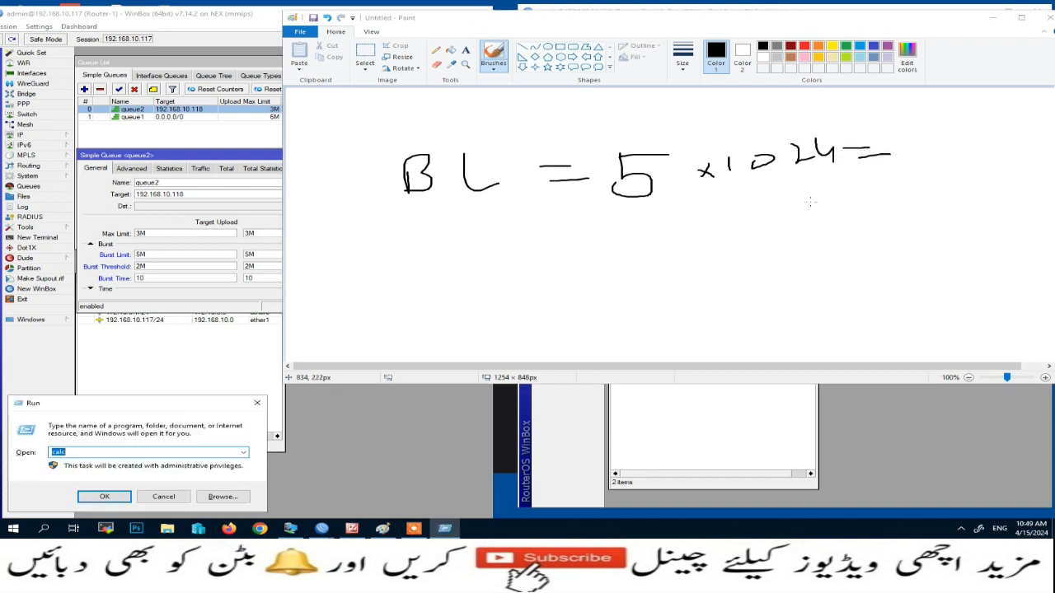
pyautogui.press('Return')
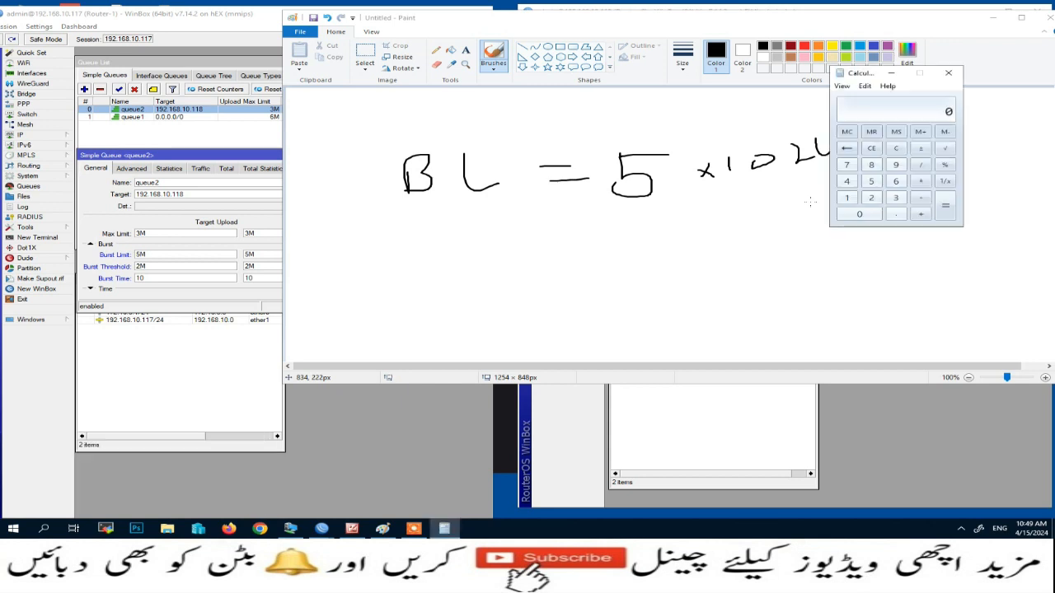
pyautogui.write('1024')
pyautogui.press('Return')
pyautogui.click(892, 74)
pyautogui.moveTo(935, 137); pyautogui.dragTo(924, 152)
pyautogui.moveTo(935, 135)
pyautogui.mouseDown()
pyautogui.moveTo(958, 133)
pyautogui.moveTo(973, 153)
pyautogui.moveTo(1032, 137)
pyautogui.mouseUp()
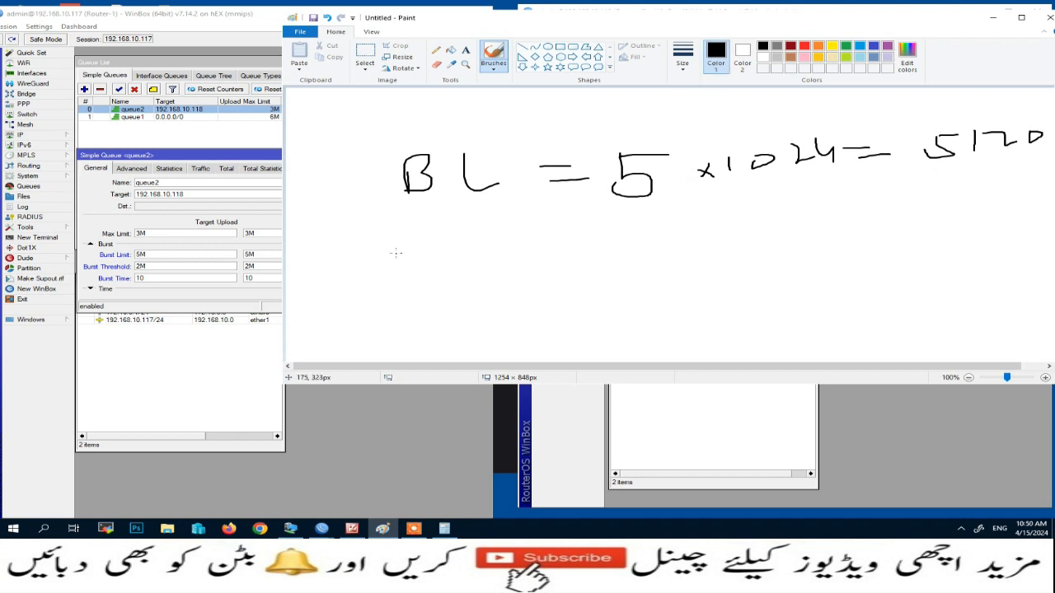
# - Handwrite "BT = 2 × 1024 = 2048" beneath the BL line on the canvas
pyautogui.moveTo(396, 252)
pyautogui.mouseDown()
pyautogui.moveTo(397, 283)
pyautogui.moveTo(374, 285)
pyautogui.mouseUp()
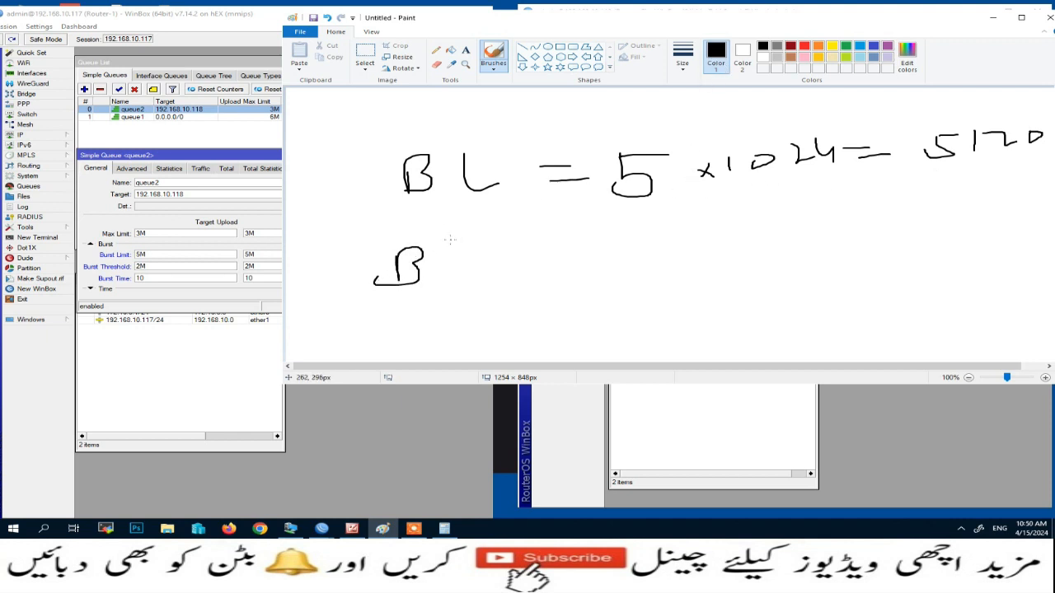
pyautogui.moveTo(450, 239)
pyautogui.mouseDown()
pyautogui.moveTo(487, 239)
pyautogui.moveTo(471, 277)
pyautogui.moveTo(670, 246)
pyautogui.mouseUp()
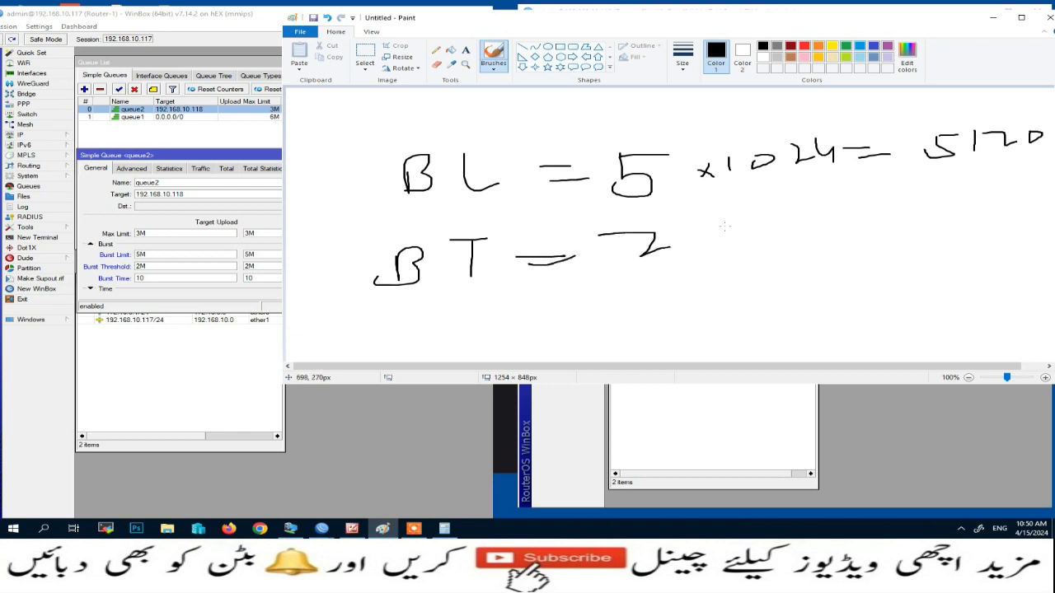
pyautogui.moveTo(725, 226)
pyautogui.mouseDown()
pyautogui.moveTo(705, 244)
pyautogui.moveTo(717, 249)
pyautogui.mouseUp()
pyautogui.moveTo(760, 219); pyautogui.dragTo(762, 244)
pyautogui.moveTo(775, 227)
pyautogui.mouseDown()
pyautogui.moveTo(790, 234)
pyautogui.moveTo(778, 220)
pyautogui.moveTo(824, 236)
pyautogui.moveTo(852, 207)
pyautogui.moveTo(850, 226)
pyautogui.mouseUp()
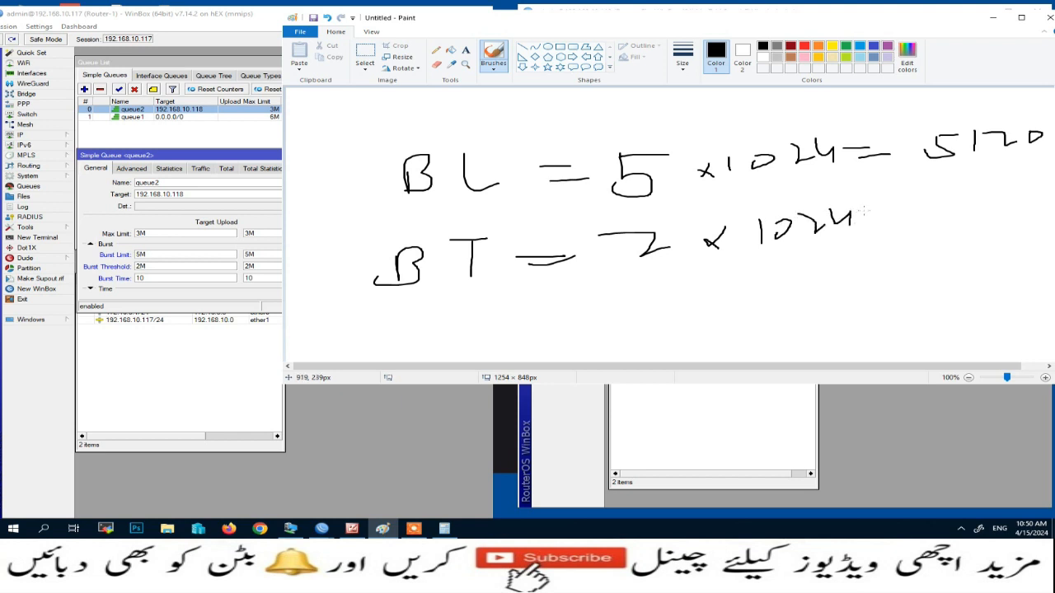
pyautogui.moveTo(903, 199)
pyautogui.mouseDown()
pyautogui.moveTo(930, 211)
pyautogui.moveTo(977, 193)
pyautogui.moveTo(977, 205)
pyautogui.moveTo(995, 183)
pyautogui.mouseUp()
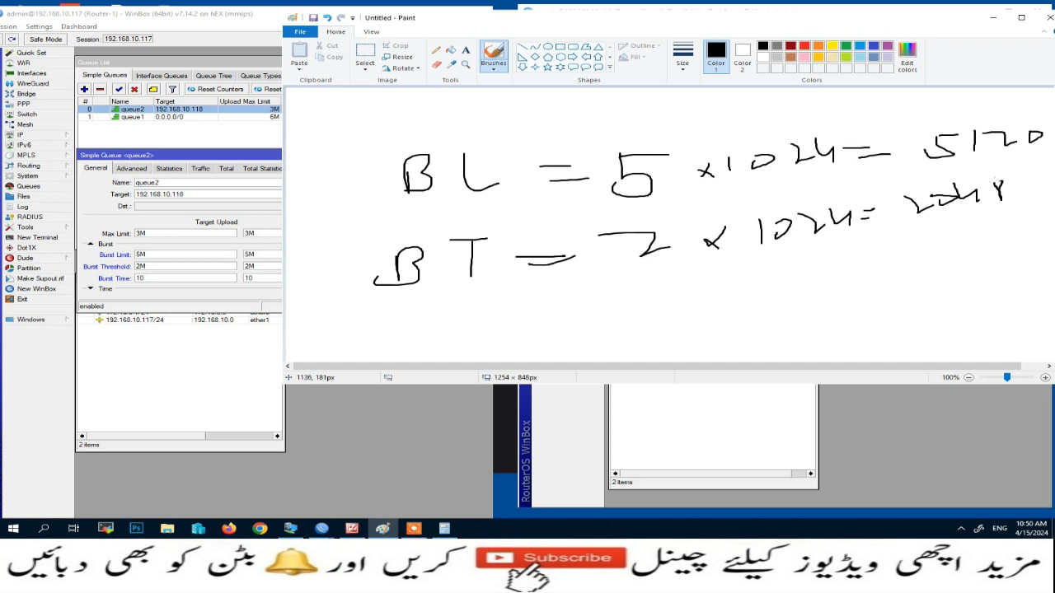
# - Maximize Paint and handwrite "BT = 10" as a third line for the burst time
pyautogui.click(1021, 17)
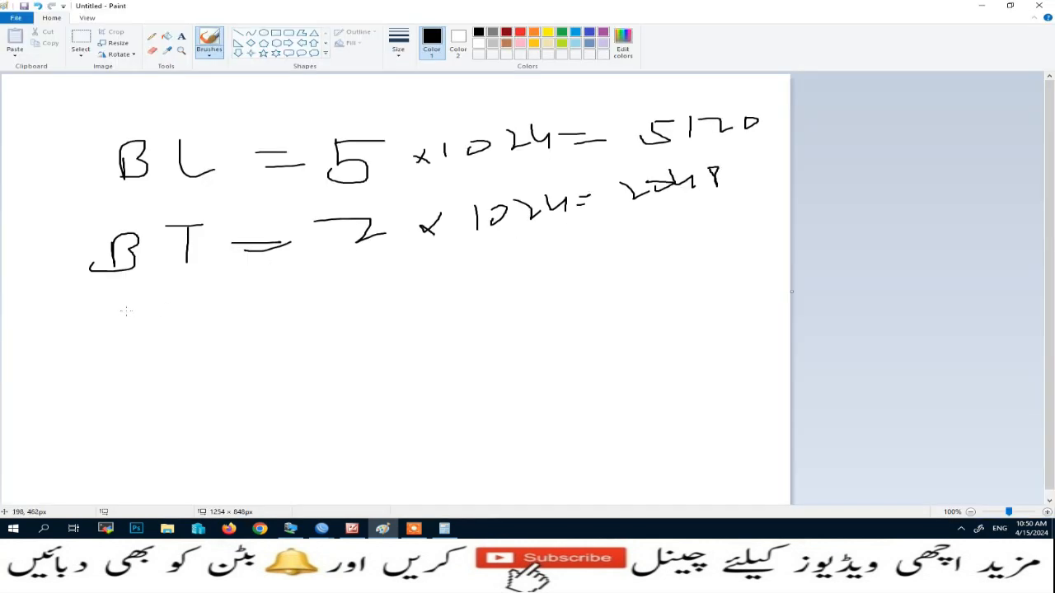
pyautogui.moveTo(124, 311); pyautogui.dragTo(170, 312)
pyautogui.moveTo(63, 327)
pyautogui.mouseDown()
pyautogui.moveTo(87, 325)
pyautogui.moveTo(64, 332)
pyautogui.mouseUp()
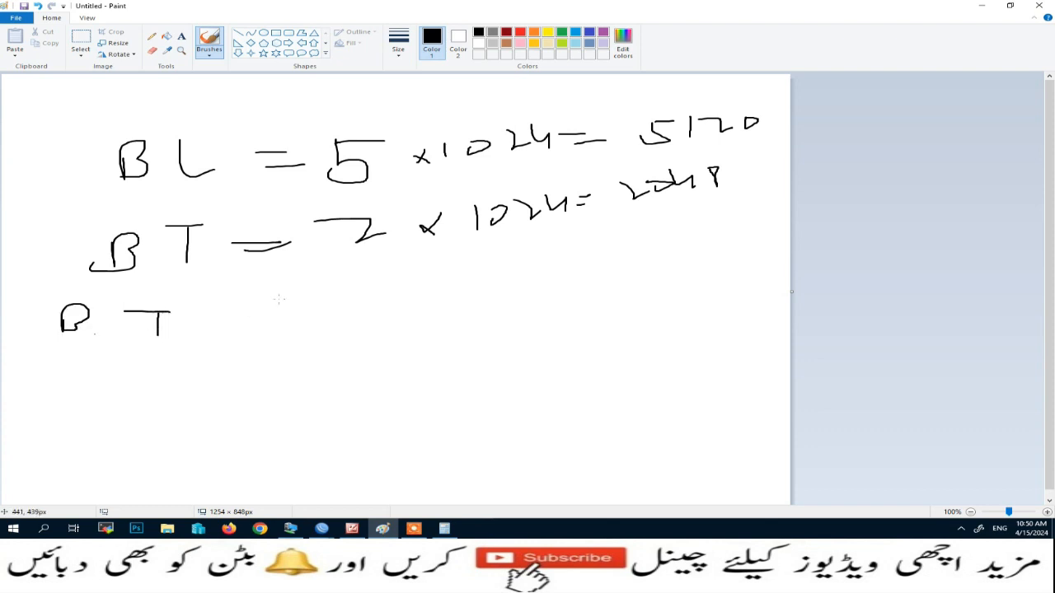
pyautogui.moveTo(257, 308); pyautogui.dragTo(314, 299)
# - Handwrite the division "5120 ÷ 10" below the burst time line
pyautogui.moveTo(333, 348)
pyautogui.mouseDown()
pyautogui.moveTo(320, 359)
pyautogui.moveTo(354, 345)
pyautogui.moveTo(369, 355)
pyautogui.moveTo(428, 347)
pyautogui.mouseUp()
pyautogui.moveTo(458, 328)
pyautogui.mouseDown()
pyautogui.moveTo(454, 337)
pyautogui.moveTo(446, 329)
pyautogui.mouseUp()
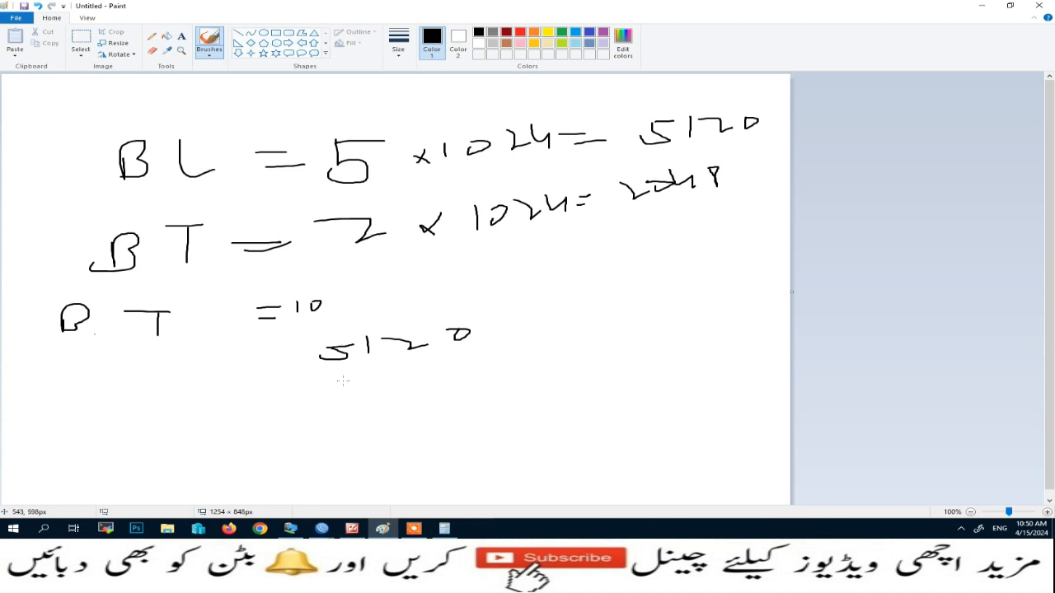
pyautogui.moveTo(528, 340); pyautogui.dragTo(574, 353)
pyautogui.moveTo(593, 329)
pyautogui.mouseDown()
pyautogui.moveTo(592, 339)
pyautogui.moveTo(587, 328)
pyautogui.mouseUp()
# - Handwrite the repeated sum "512 + 512 + 512" under the division and extend it with further strokes beneath
pyautogui.moveTo(424, 398)
pyautogui.mouseDown()
pyautogui.moveTo(435, 410)
pyautogui.moveTo(425, 417)
pyautogui.moveTo(442, 395)
pyautogui.moveTo(466, 404)
pyautogui.moveTo(624, 377)
pyautogui.mouseUp()
pyautogui.moveTo(637, 375)
pyautogui.mouseDown()
pyautogui.moveTo(638, 384)
pyautogui.moveTo(703, 372)
pyautogui.moveTo(699, 380)
pyautogui.moveTo(741, 366)
pyautogui.mouseUp()
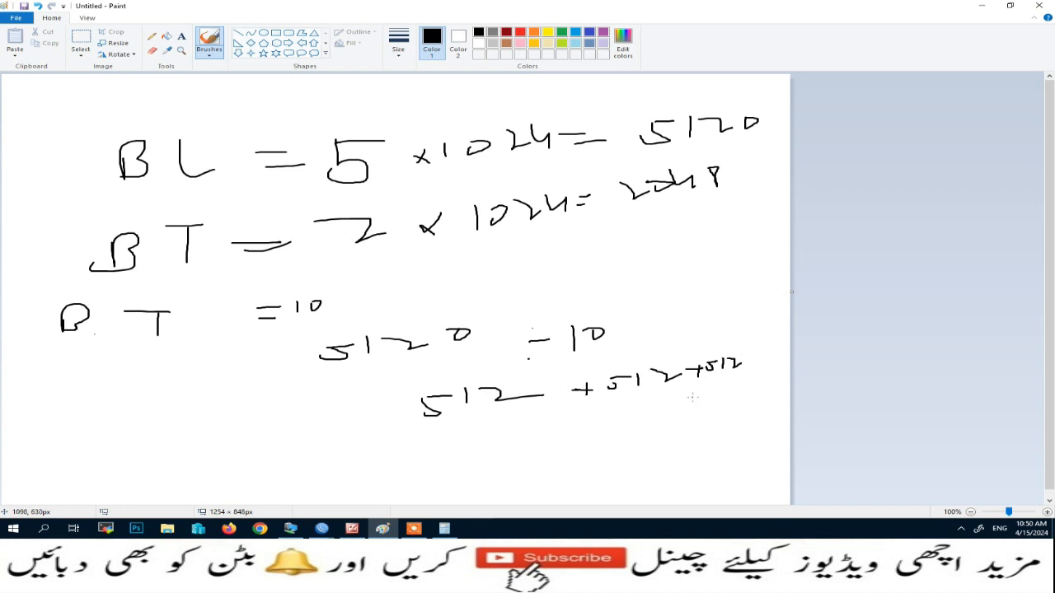
pyautogui.moveTo(692, 397); pyautogui.dragTo(709, 396)
pyautogui.moveTo(701, 392)
pyautogui.mouseDown()
pyautogui.moveTo(701, 402)
pyautogui.moveTo(732, 391)
pyautogui.moveTo(761, 405)
pyautogui.mouseUp()
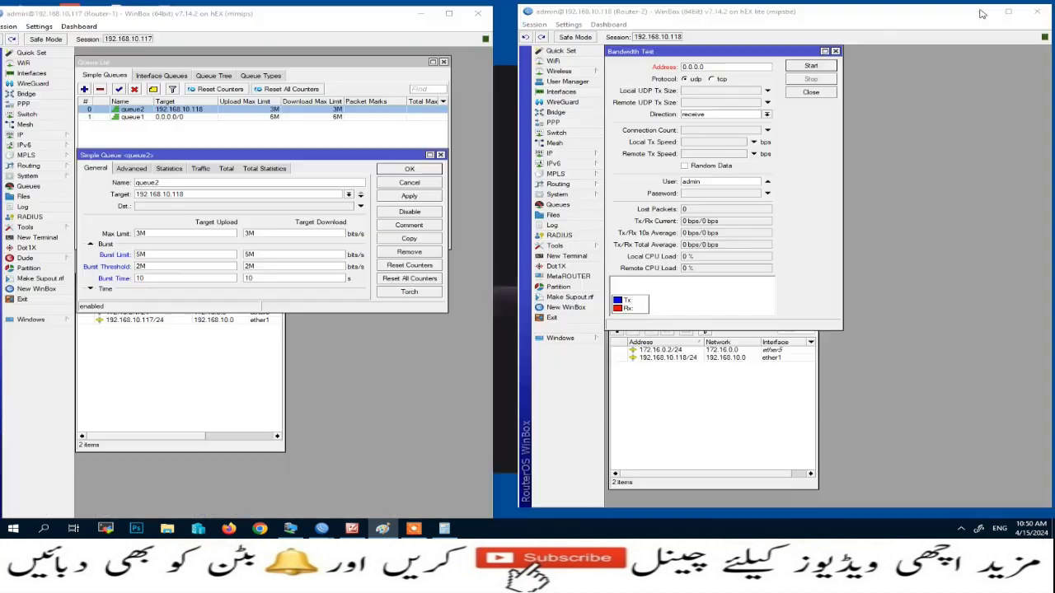
# - Minimize Paint to return to WinBox and apply the burst settings to queue2 on Router-1
pyautogui.click(980, 7)
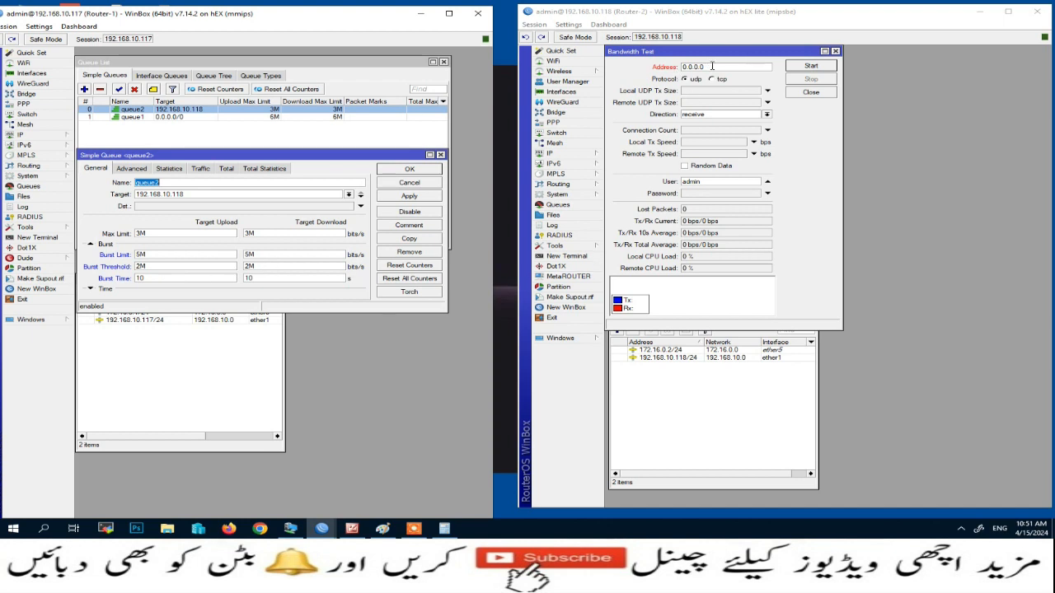
pyautogui.click(415, 197)
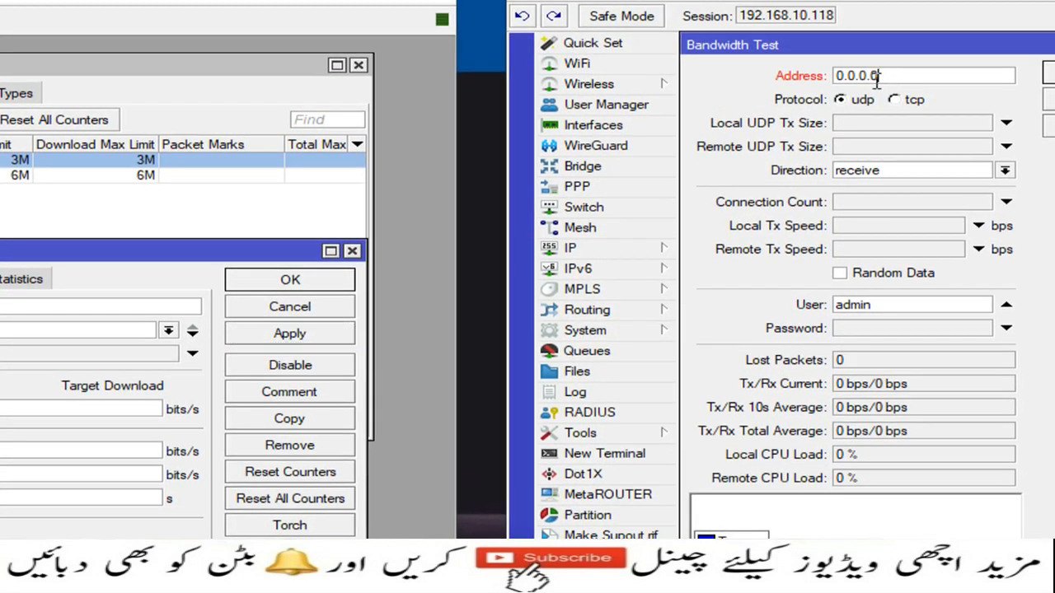
# - Set the Bandwidth Test on Router-2 to address 192.168.10.117 with direction both
pyautogui.moveTo(877, 76); pyautogui.dragTo(820, 83)
pyautogui.write('192.168.10')
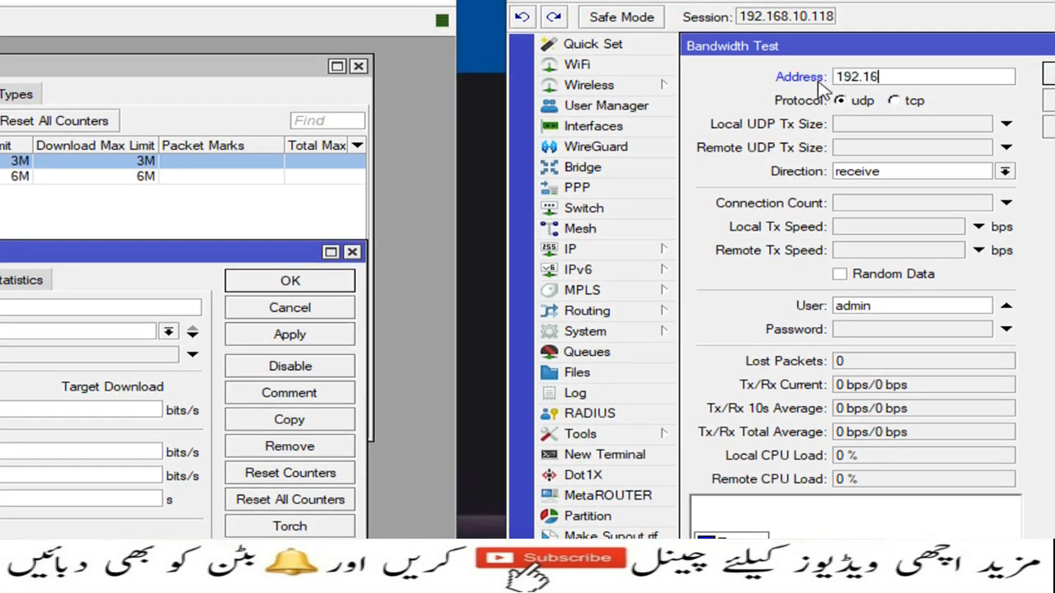
pyautogui.write('.117')
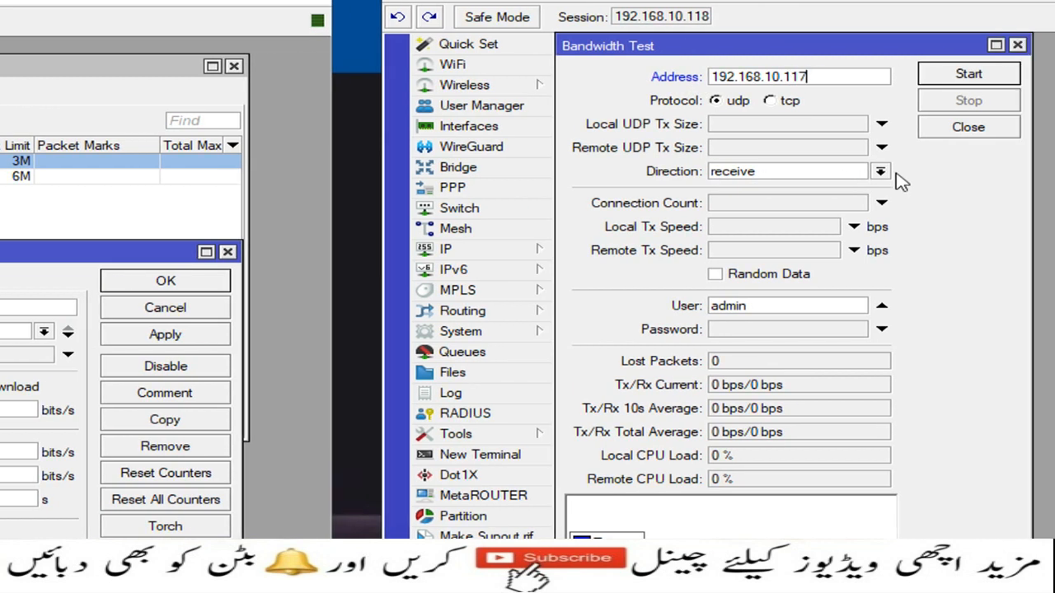
pyautogui.click(1004, 171)
pyautogui.click(839, 194)
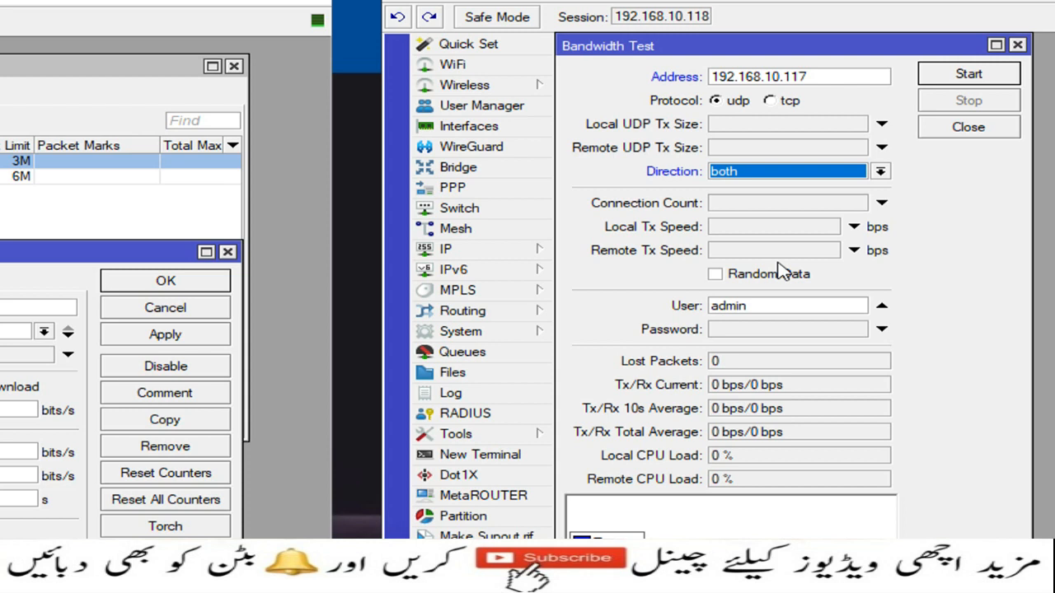
# - Enter the admin account's password for the bandwidth test, run the test and stop it once the burst has ended
pyautogui.click(758, 329)
pyautogui.write('******')
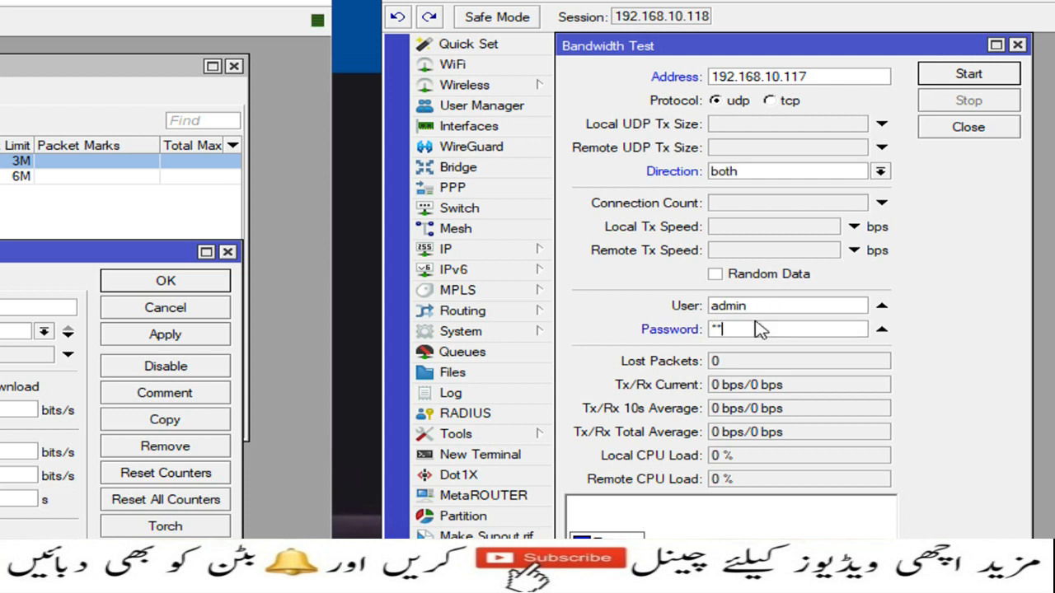
pyautogui.write('***')
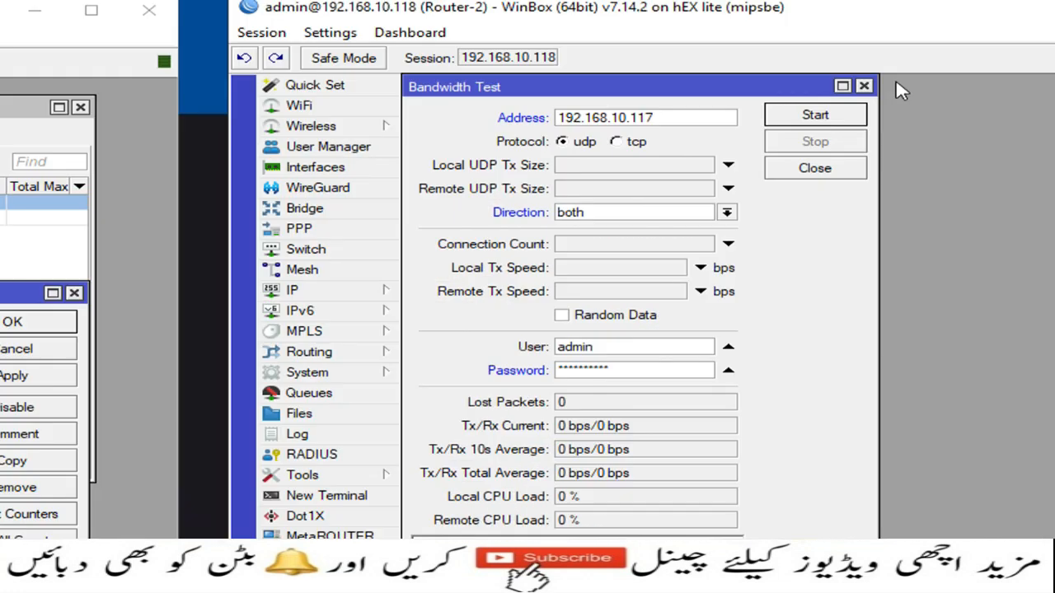
pyautogui.click(850, 117)
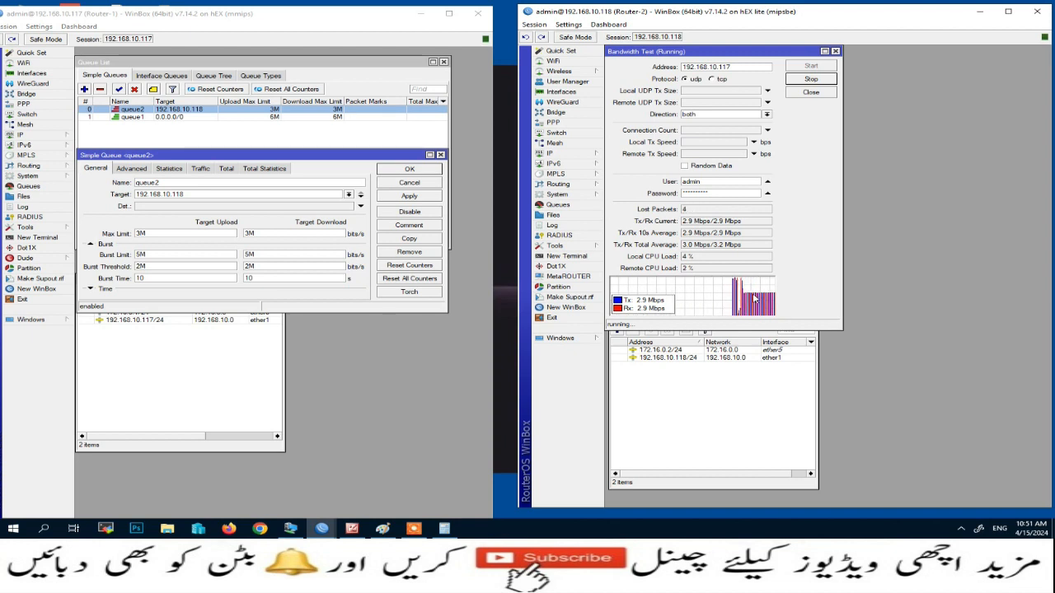
pyautogui.click(812, 79)
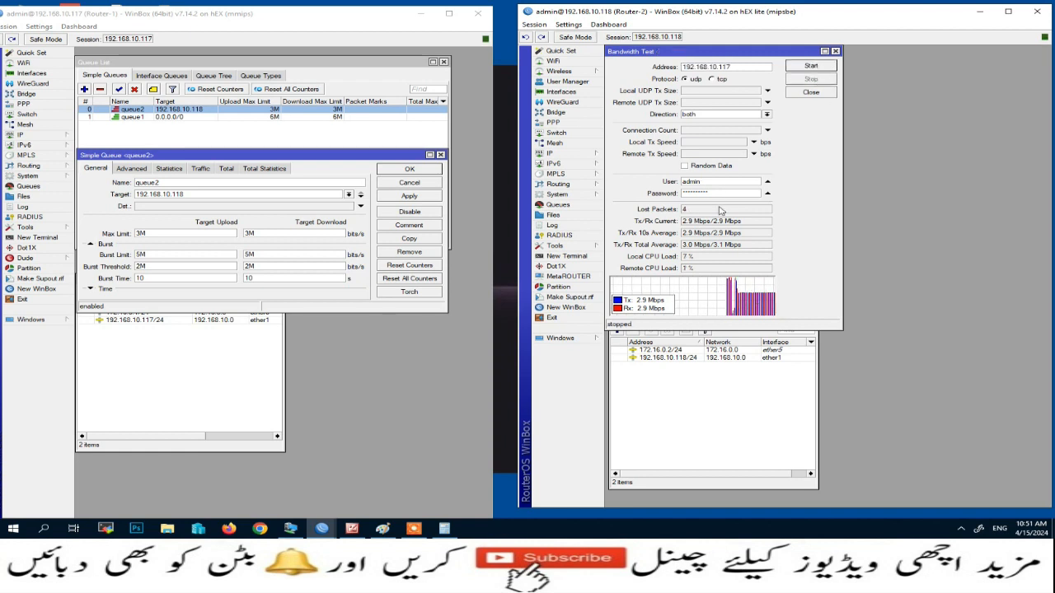
# - Switch to the Windows 10 virtual machine and check its IP address by running ipconfig in a command prompt
pyautogui.click(292, 531)
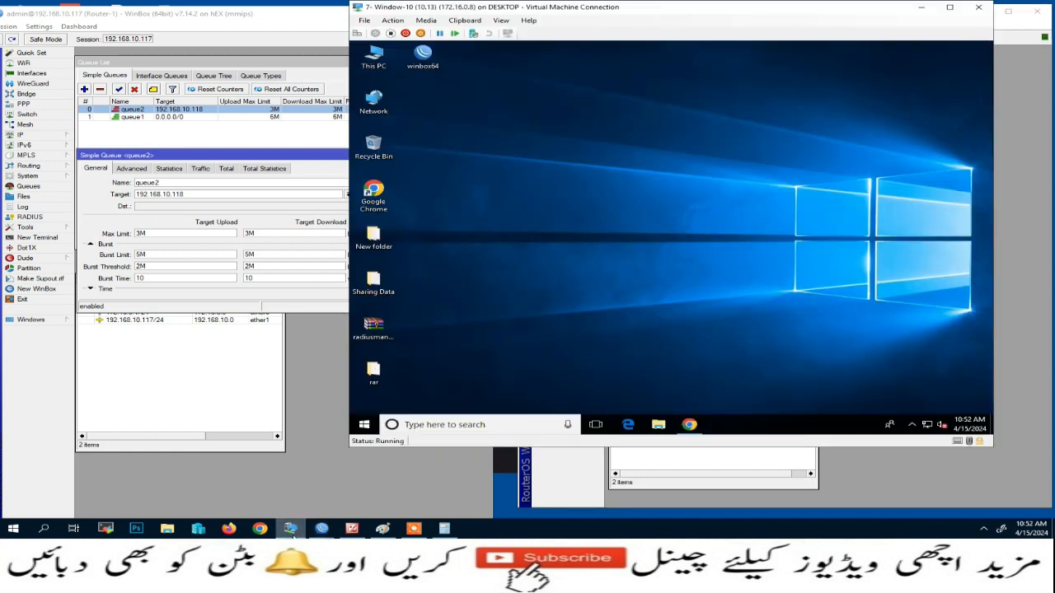
pyautogui.rightClick(367, 427)
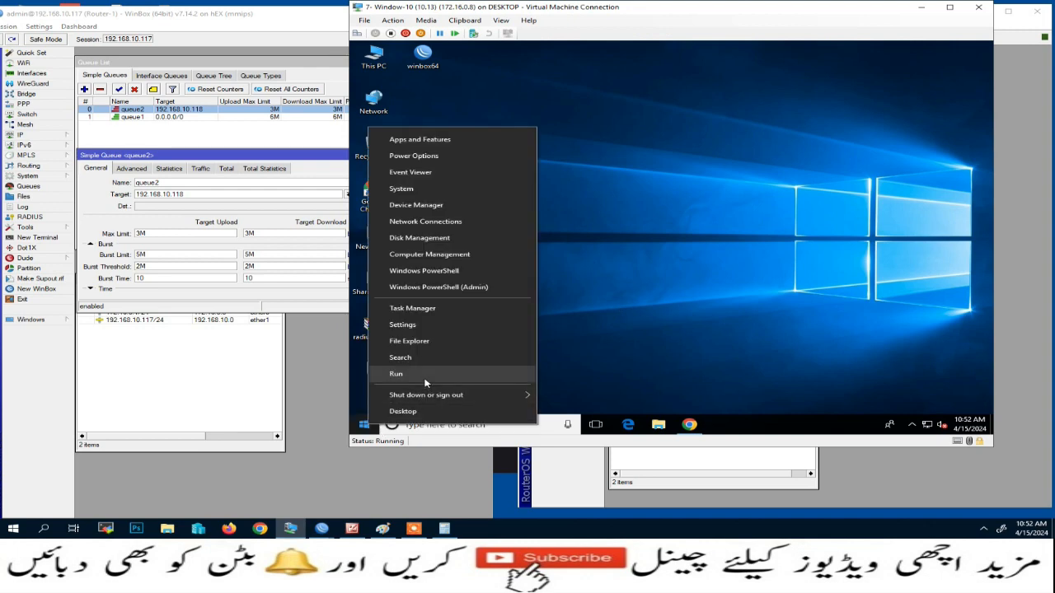
pyautogui.click(396, 374)
pyautogui.write('cmd')
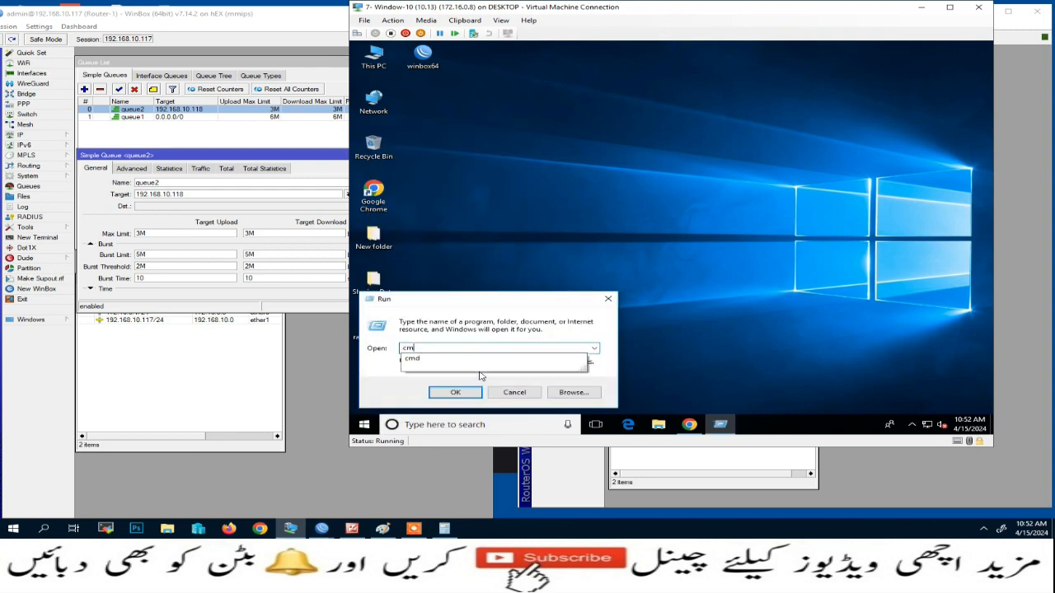
pyautogui.press('Return')
pyautogui.write('ipco')
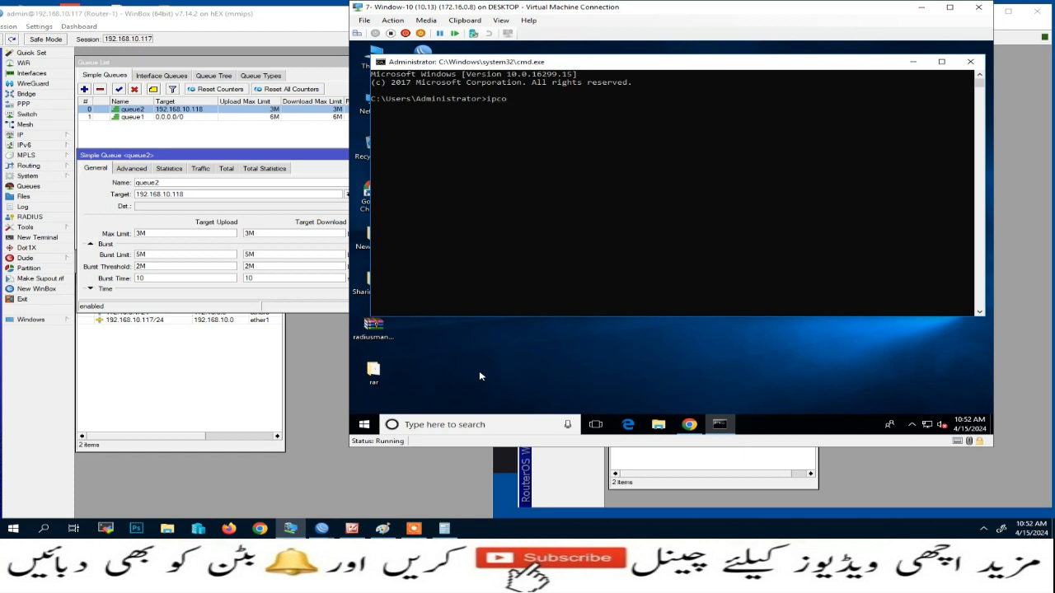
pyautogui.write('nfig')
pyautogui.press('Return')
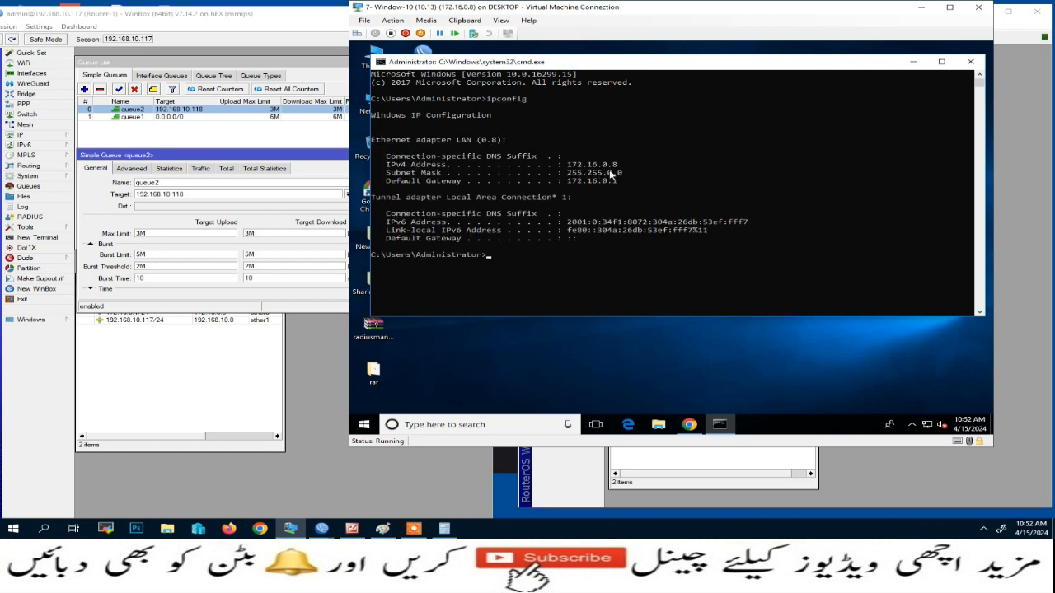
pyautogui.click(972, 63)
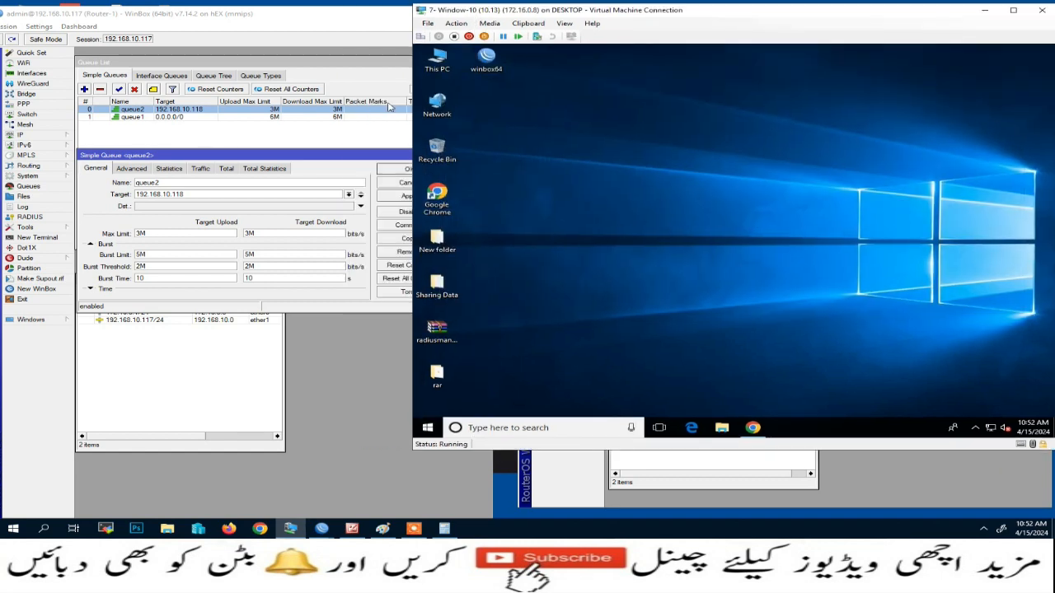
# - Create a new simple queue on Router-1 for target 172.16.0.8 with a max limit of 3M for upload and download
pyautogui.click(85, 90)
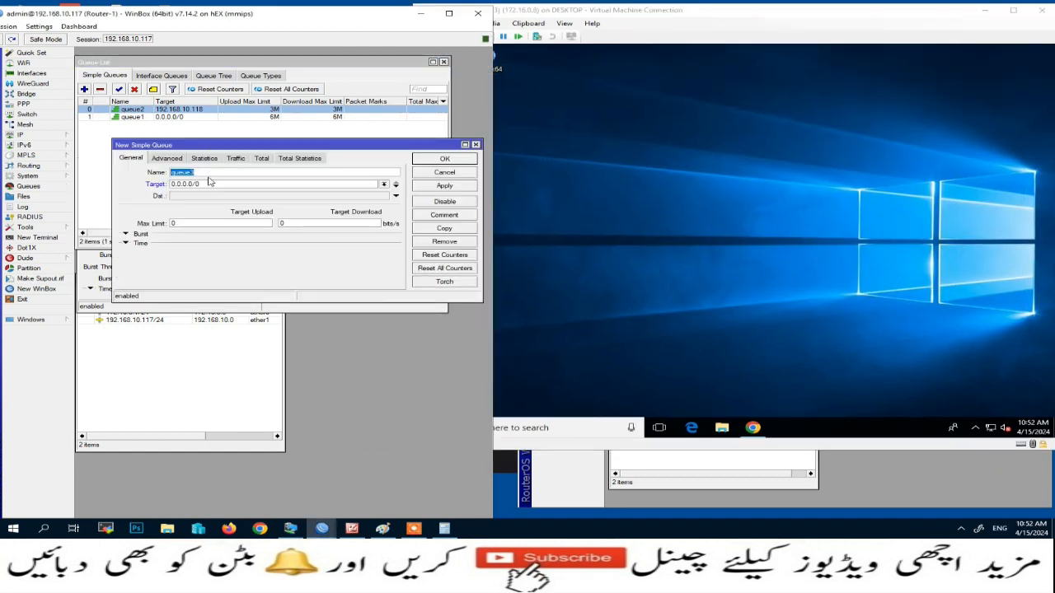
pyautogui.press('Tab')
pyautogui.write('1')
pyautogui.doubleClick(183, 223)
pyautogui.press('Tab')
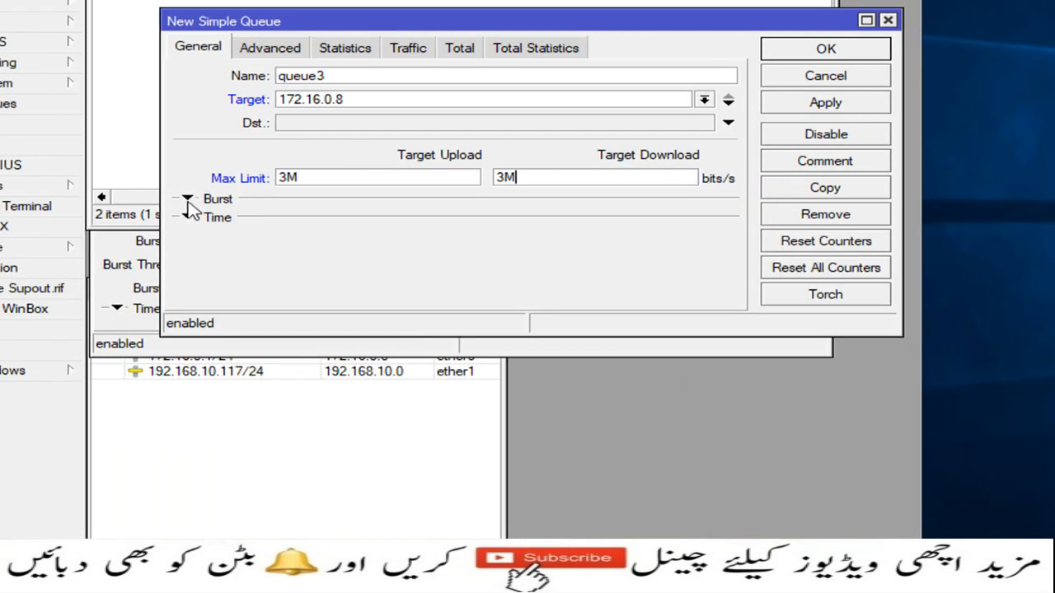
# - Set the new queue's burst limit to 5M and burst threshold to 2M for both upload and download
pyautogui.click(125, 234)
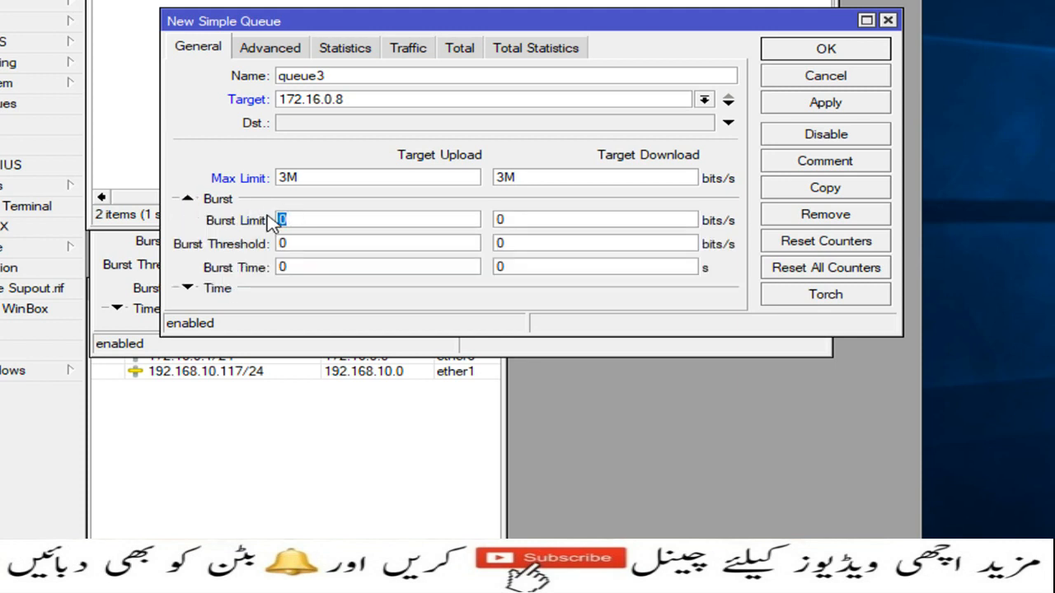
pyautogui.write('5M')
pyautogui.press('Tab')
pyautogui.write('5M')
pyautogui.press('Tab')
pyautogui.write('2M')
pyautogui.press('Tab')
pyautogui.write('2M')
# - Set the new queue's burst time to 10 s for upload and download and save the queue
pyautogui.doubleClick(279, 269)
pyautogui.write('10')
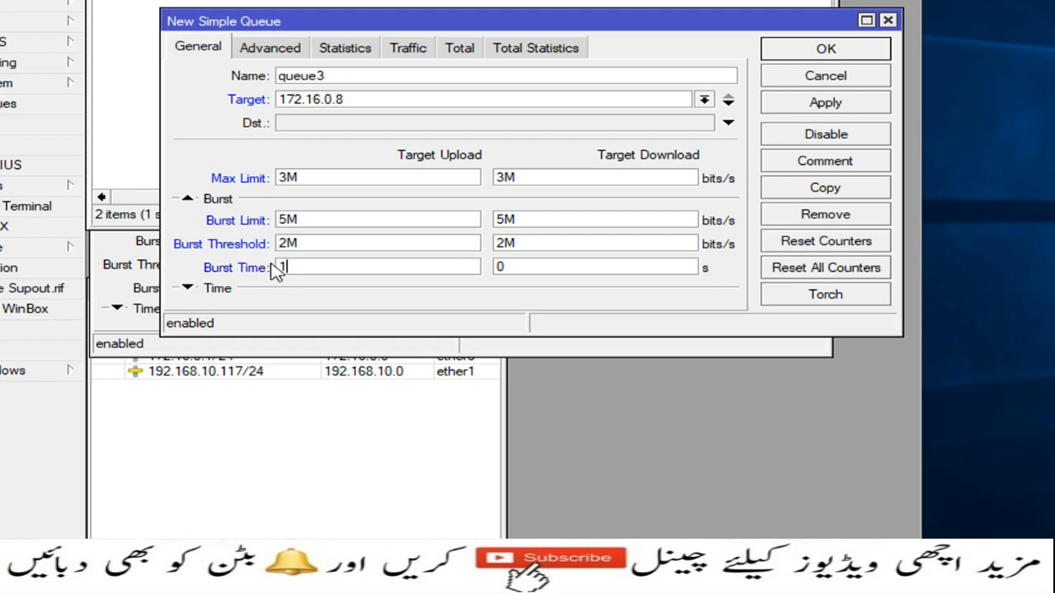
pyautogui.doubleClick(498, 266)
pyautogui.write('10')
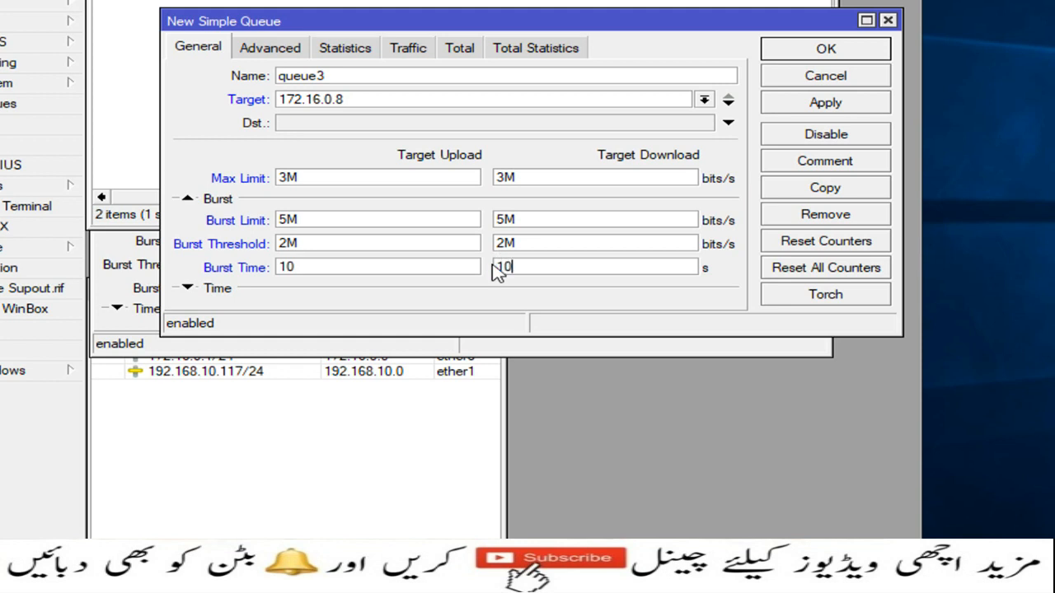
pyautogui.click(820, 104)
pyautogui.click(874, 48)
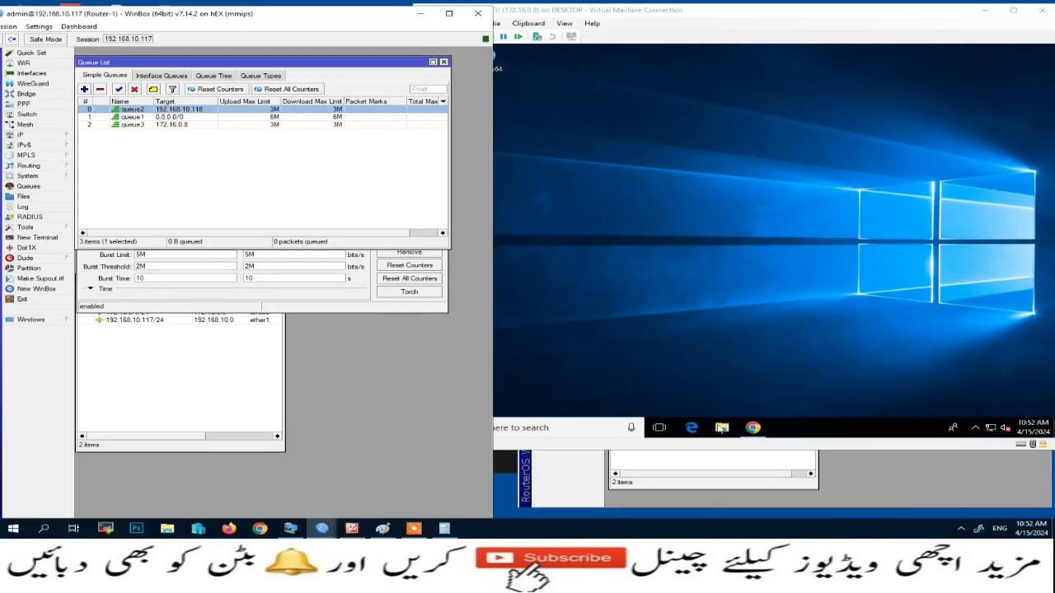
# - Open Speedtest in the virtual machine's Chrome, and run the test with queue3 moved above queue1 in the queue list
pyautogui.click(761, 428)
pyautogui.click(756, 96)
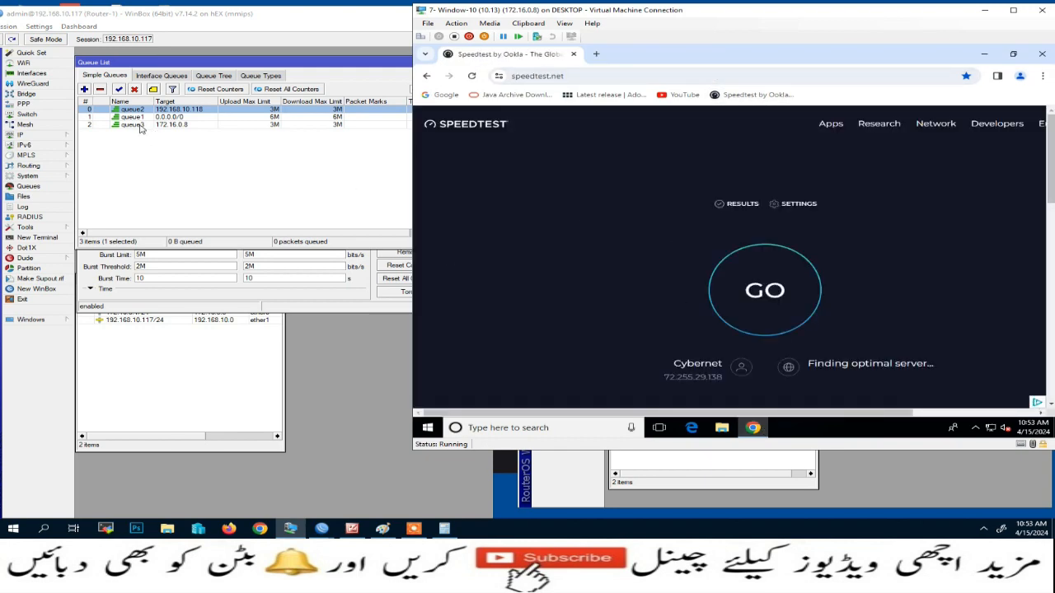
pyautogui.moveTo(140, 127); pyautogui.dragTo(140, 118)
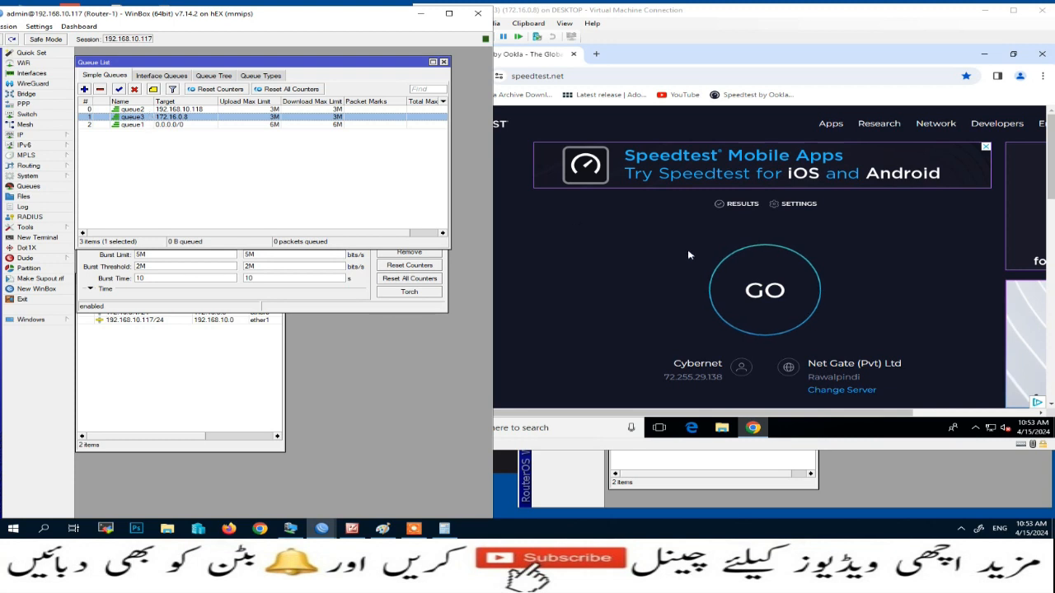
pyautogui.click(756, 303)
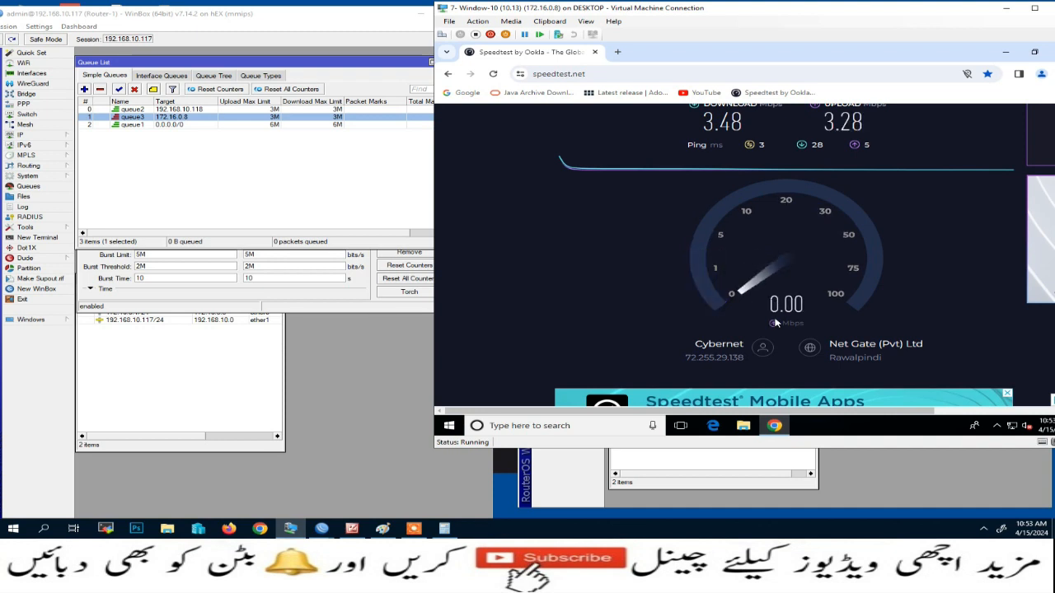
# - Set queue3's burst time to 25 s for upload and download and apply the change
pyautogui.doubleClick(187, 118)
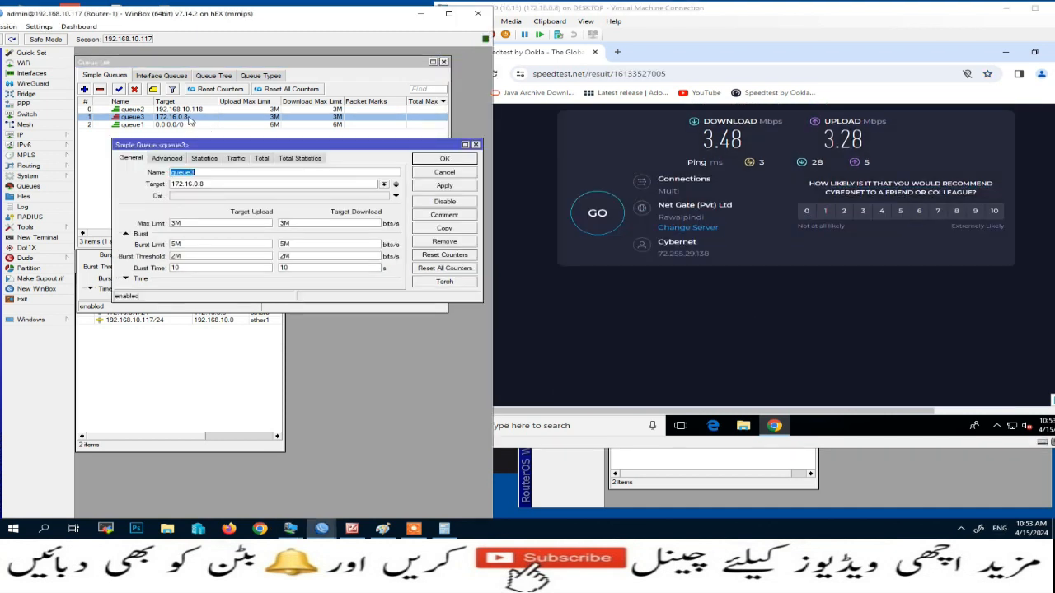
pyautogui.doubleClick(183, 269)
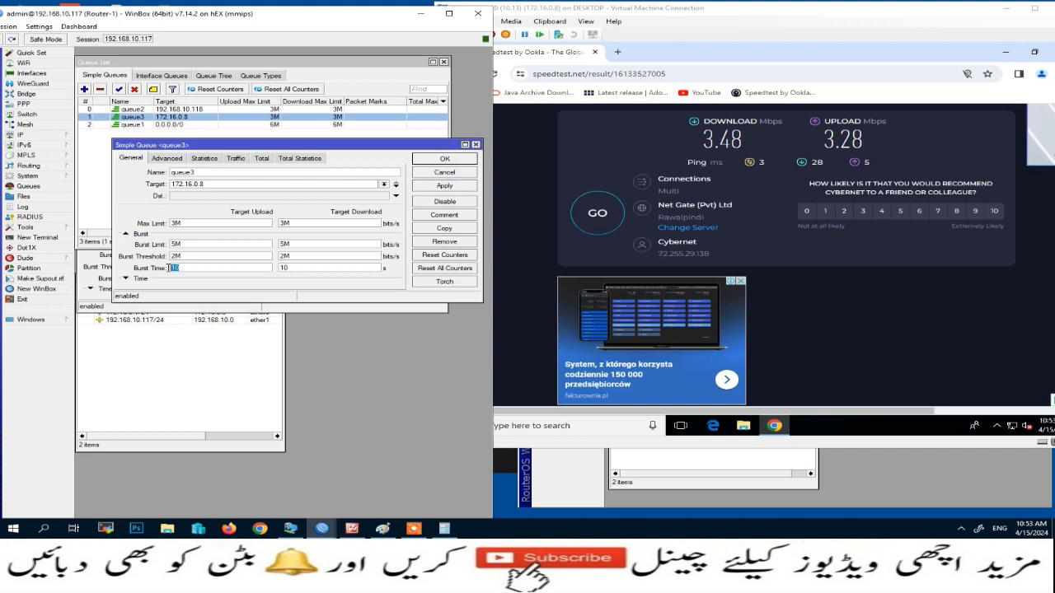
pyautogui.write('25')
pyautogui.doubleClick(315, 269)
pyautogui.click(473, 188)
# - Divide 5120 by the 25 s burst time in Calculator
pyautogui.click(444, 528)
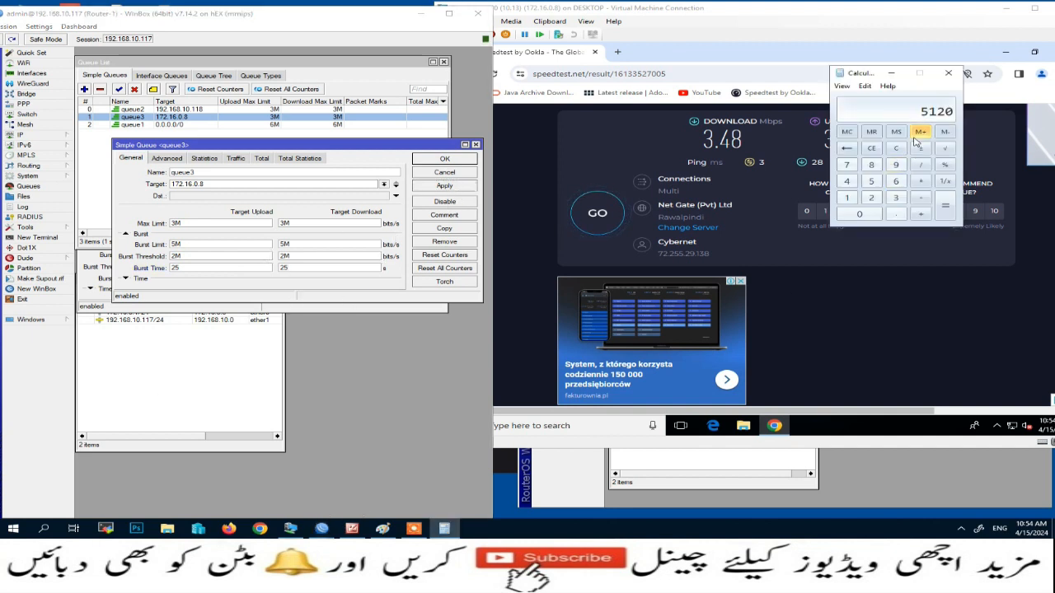
pyautogui.click(920, 165)
pyautogui.write('25')
pyautogui.press('Return')
# - Calculate 2048 ÷ 204 to get the burst duration and close Calculator
pyautogui.click(871, 197)
pyautogui.click(860, 214)
pyautogui.click(857, 183)
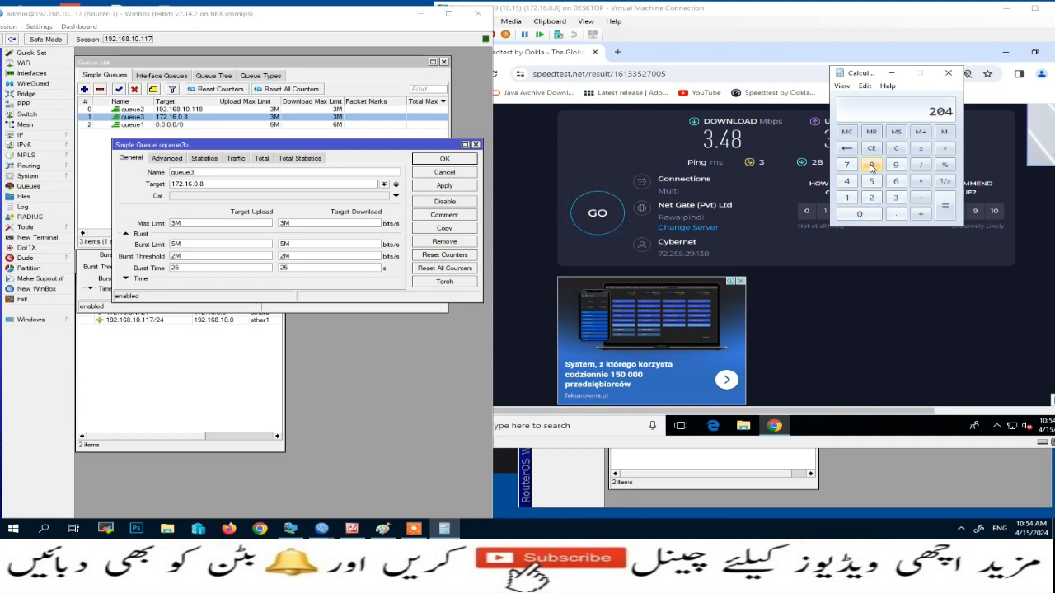
pyautogui.click(871, 165)
pyautogui.click(921, 164)
pyautogui.click(871, 197)
pyautogui.click(859, 215)
pyautogui.click(846, 182)
pyautogui.click(946, 206)
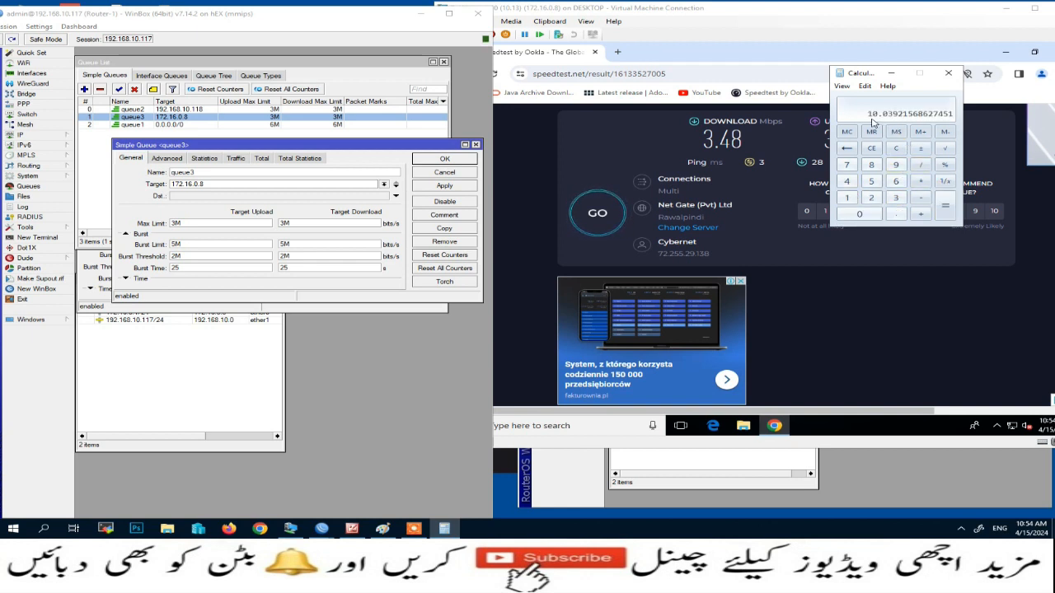
pyautogui.click(948, 73)
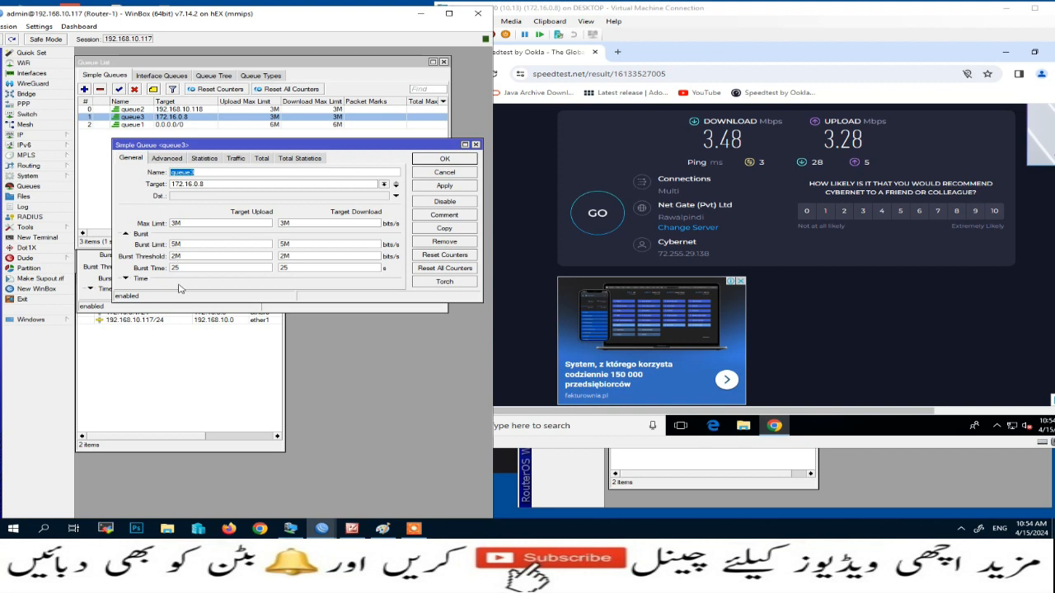
# - Set queue3's max limit to 2M for upload and download, apply it and rerun Speedtest in the virtual machine
pyautogui.click(172, 223)
pyautogui.press('Delete')
pyautogui.write('2')
pyautogui.click(455, 188)
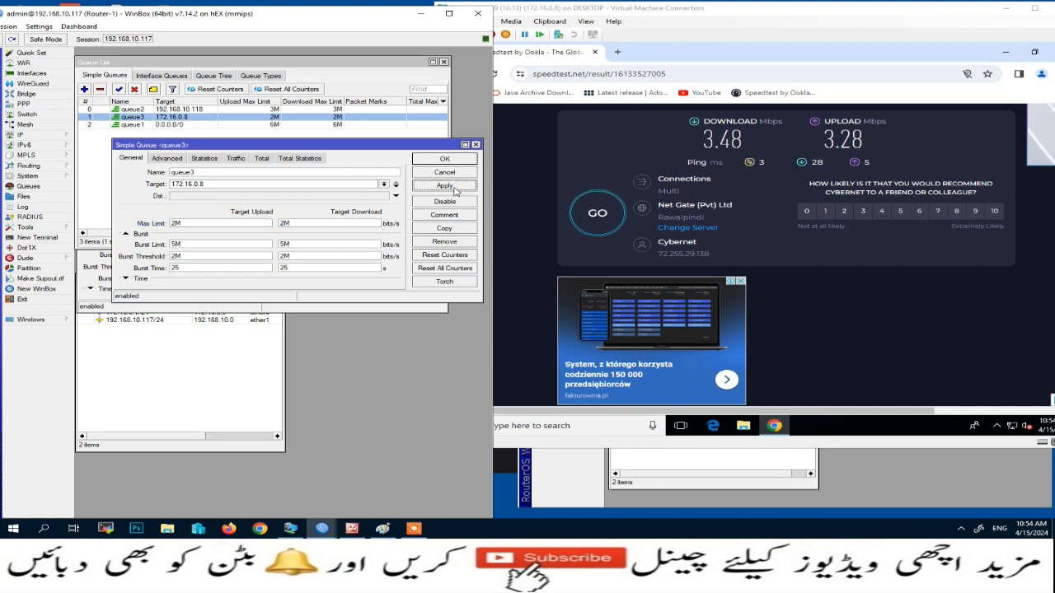
pyautogui.click(600, 221)
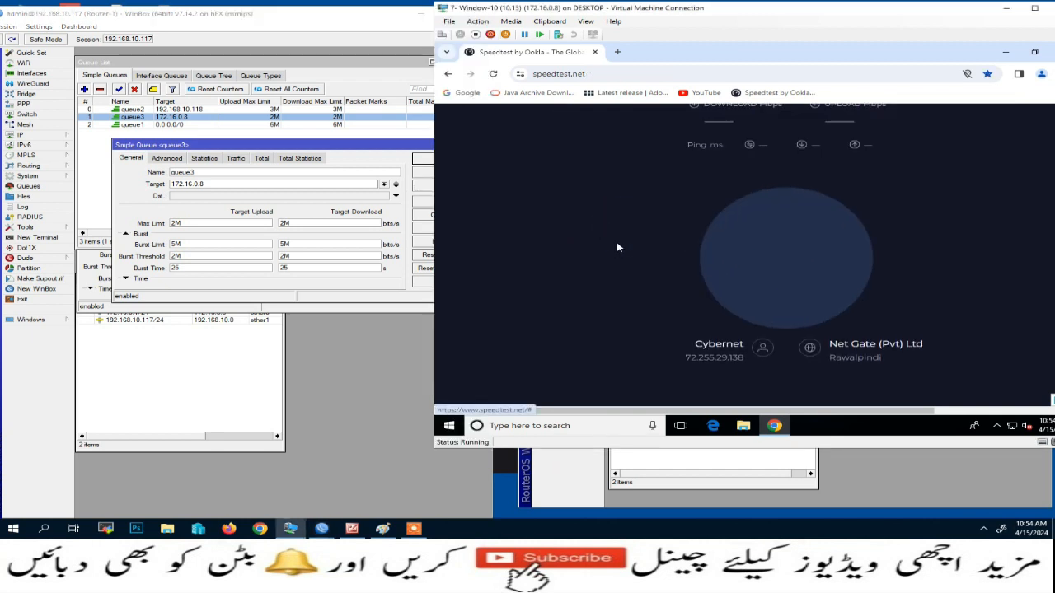